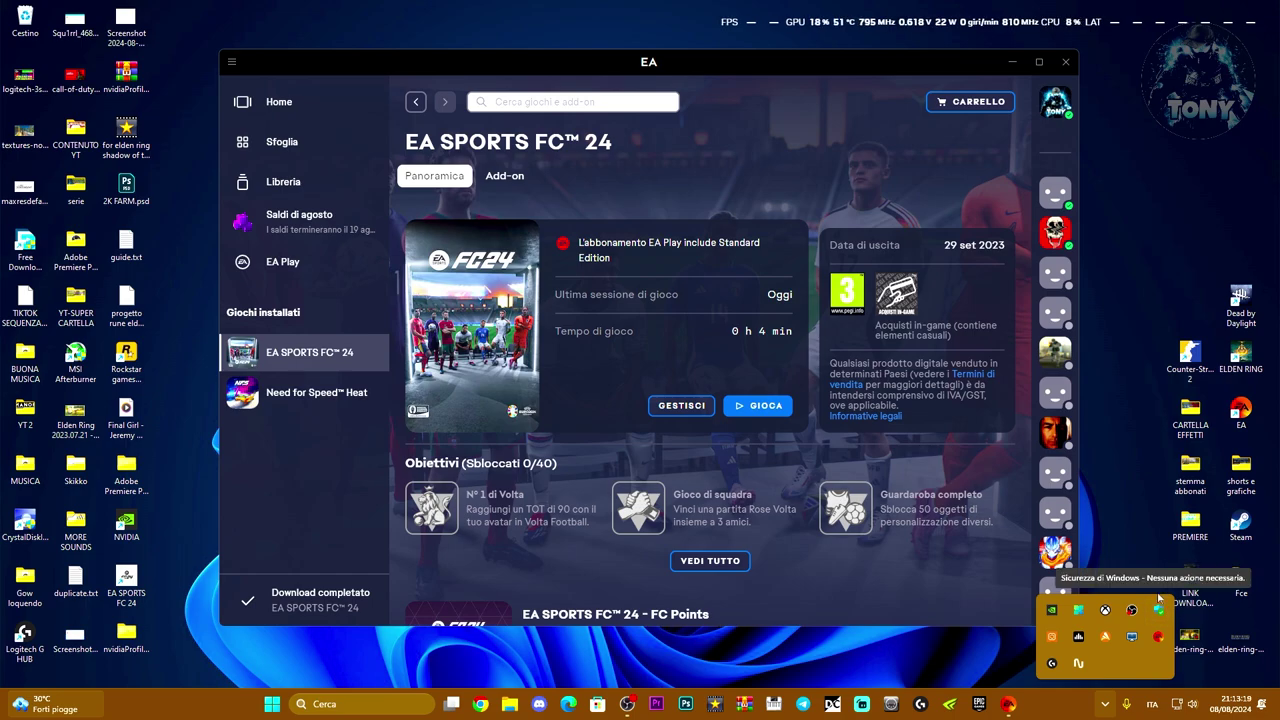
Step: Open the list of apps allowed through the firewall from Windows Security and unlock its settings for editing
left_click(1162, 610)
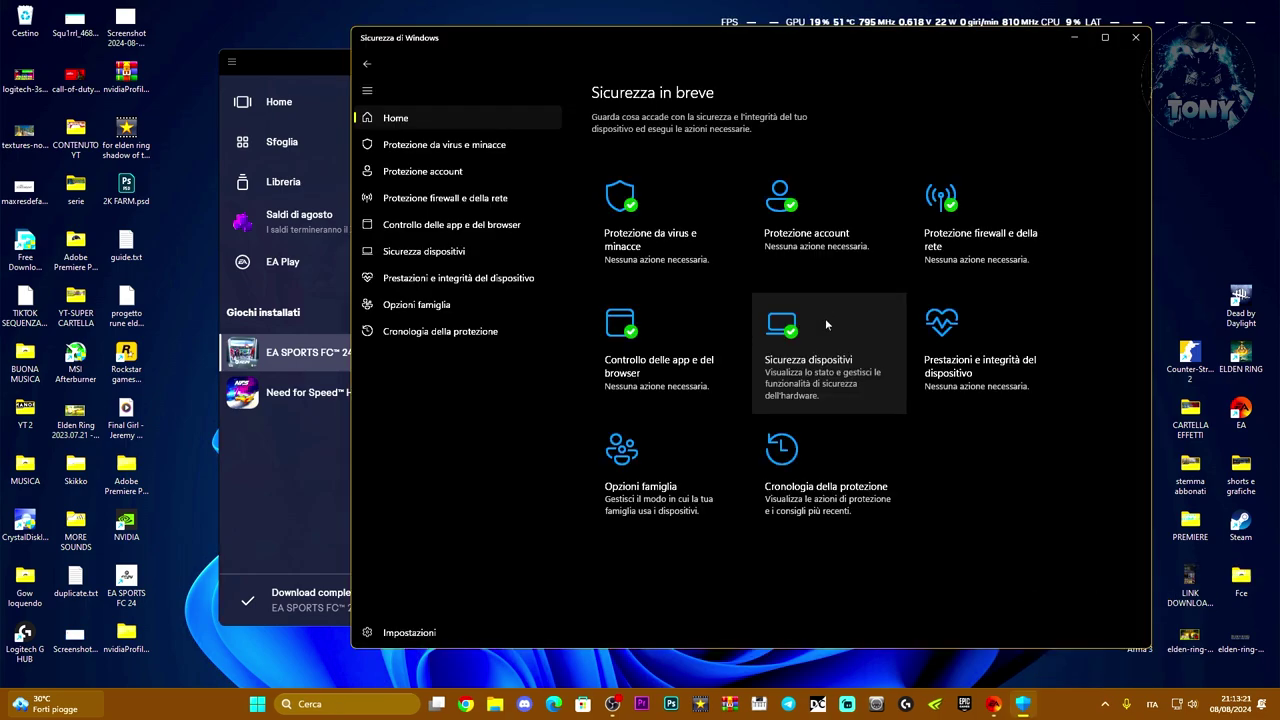
left_click(953, 232)
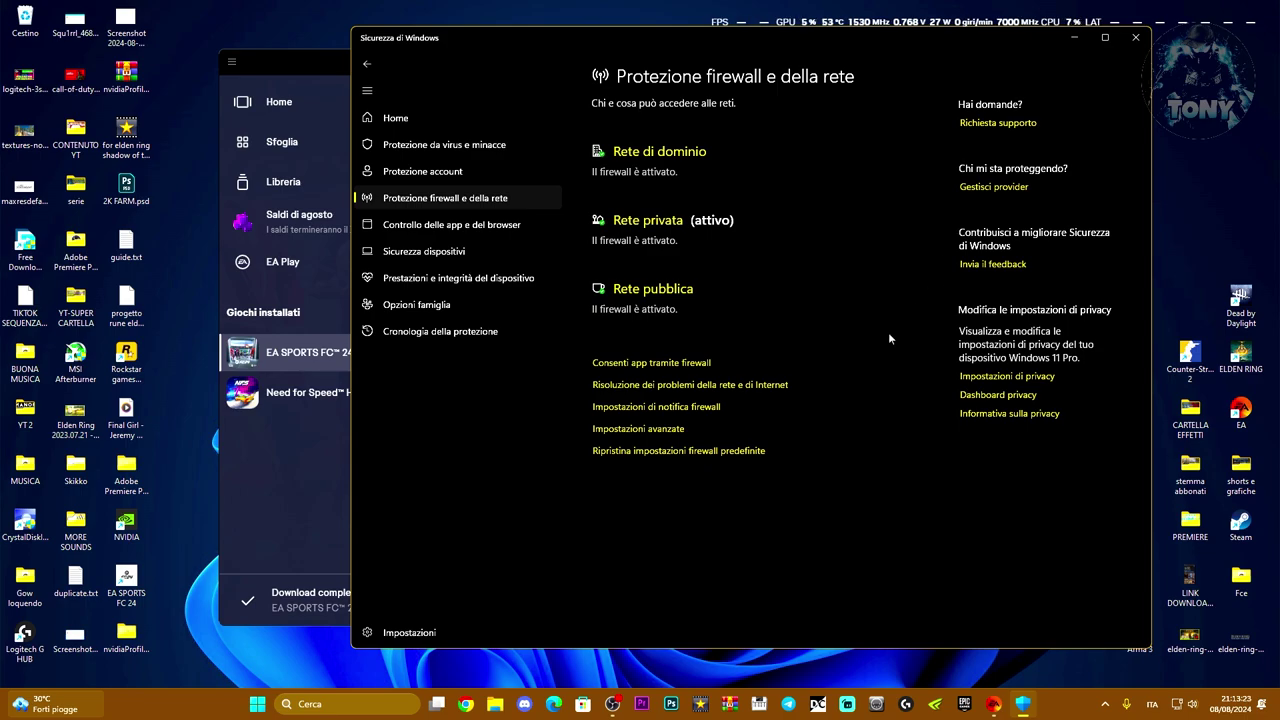
left_click(632, 369)
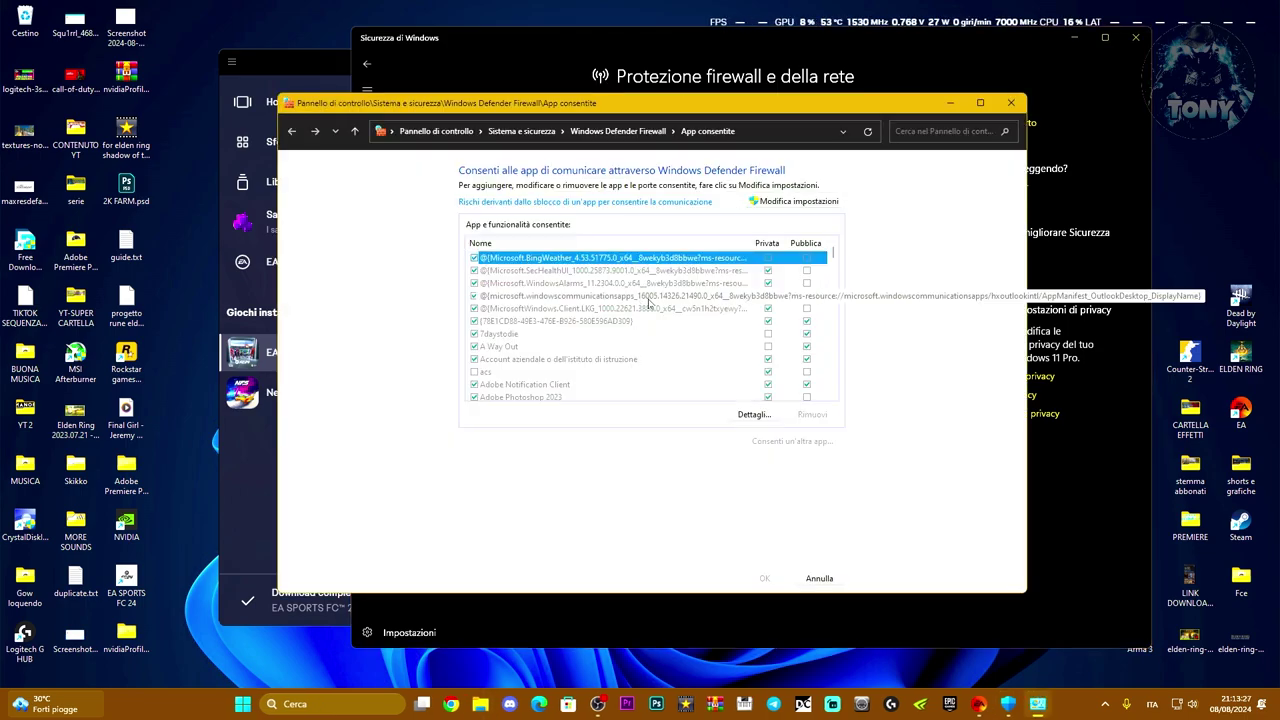
left_click(810, 206)
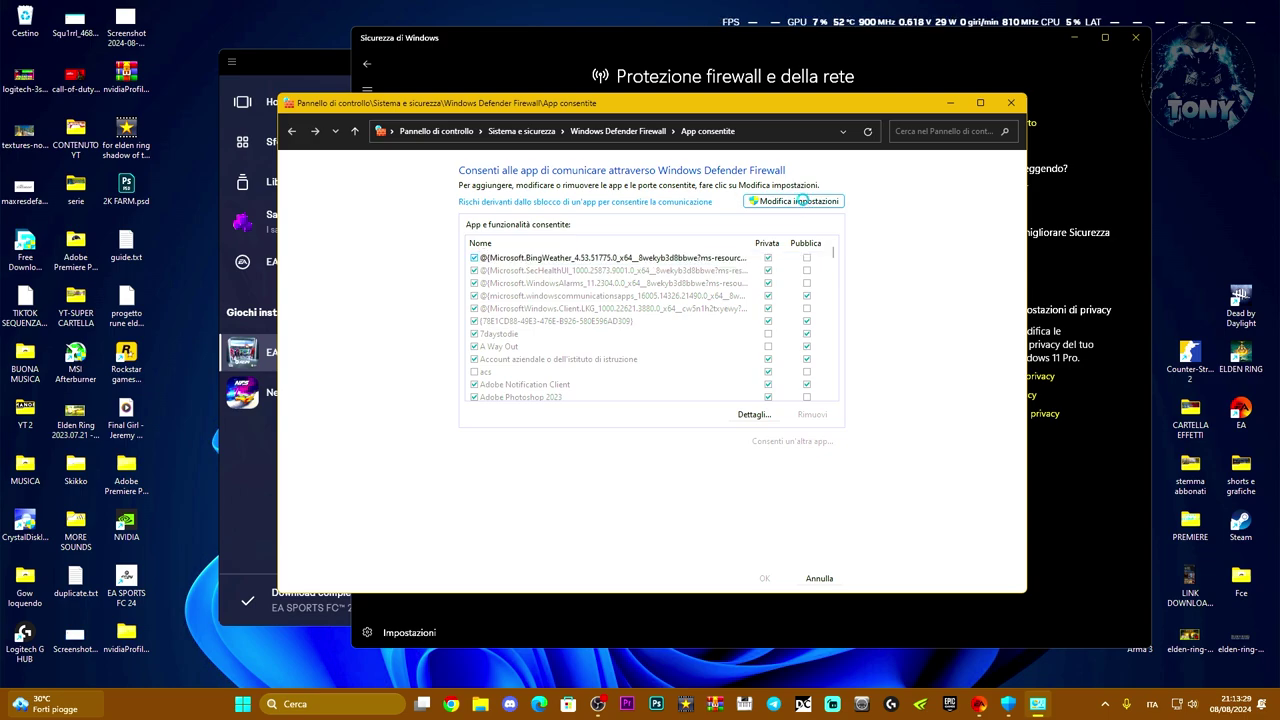
Step: Allow EA SPORTS FC 24 through the firewall on both private and public networks
scroll(695, 325, "down", 10)
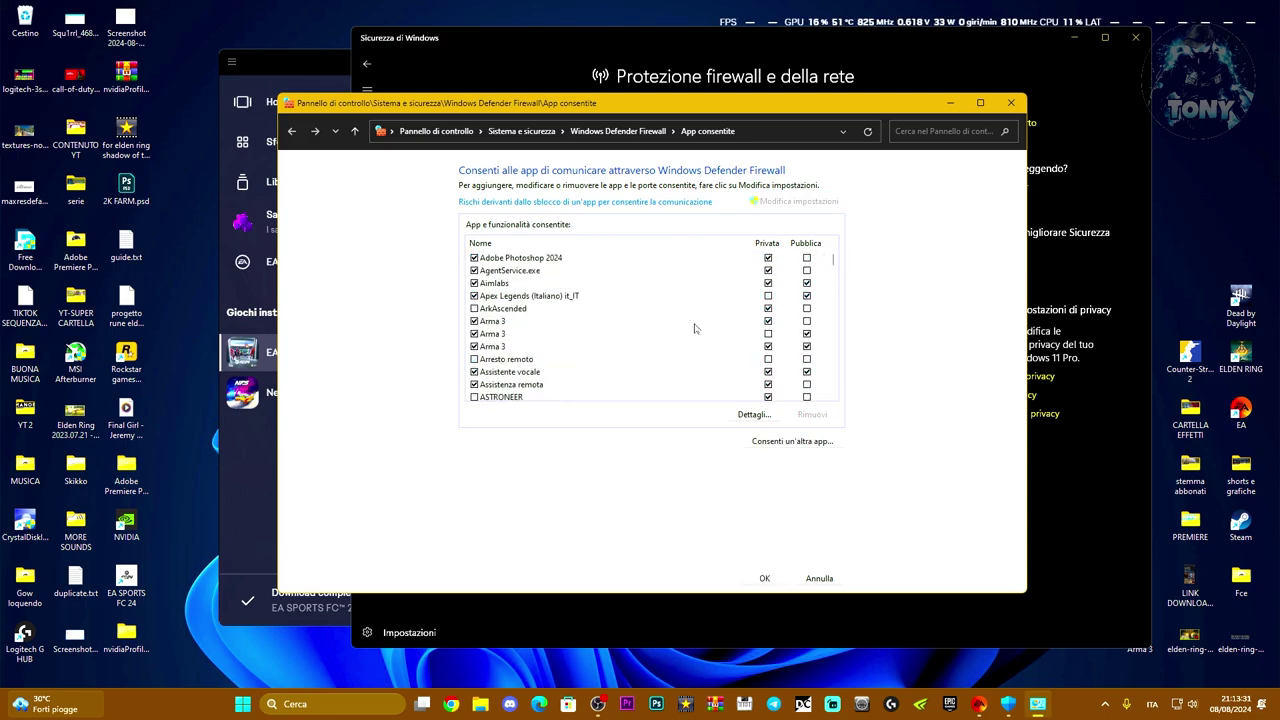
scroll(695, 328, "down", 4)
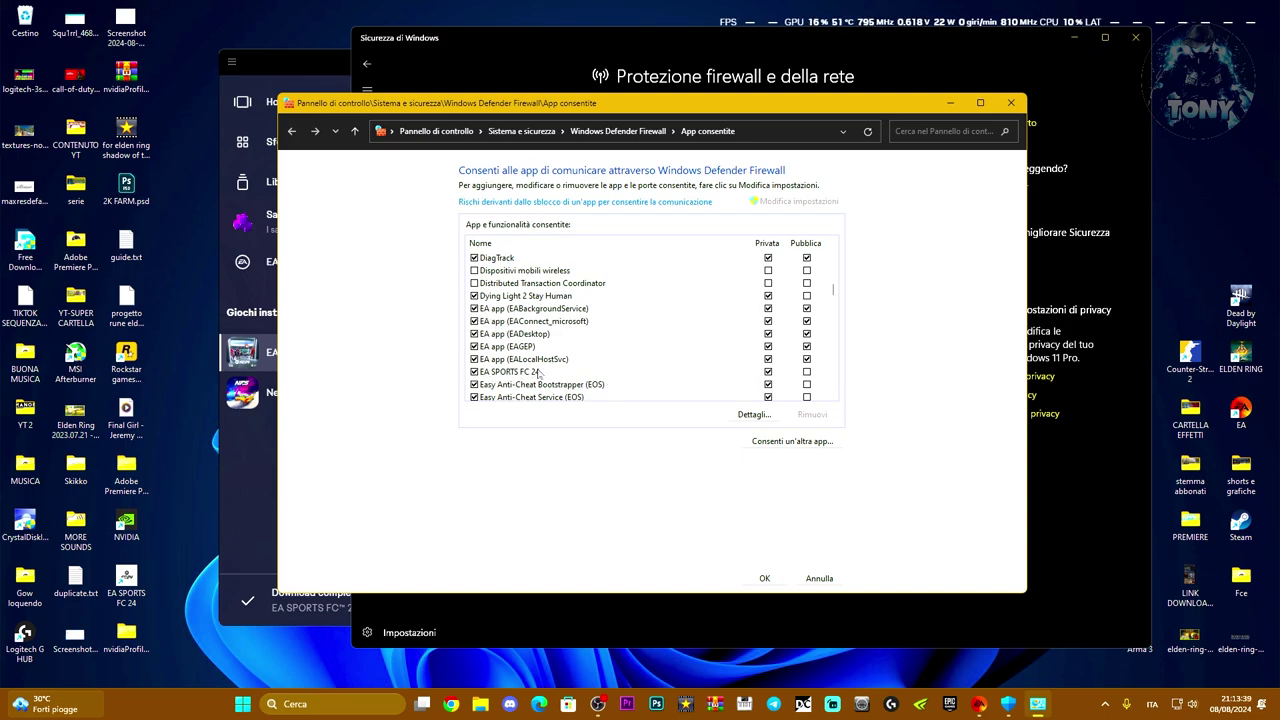
left_click(768, 373)
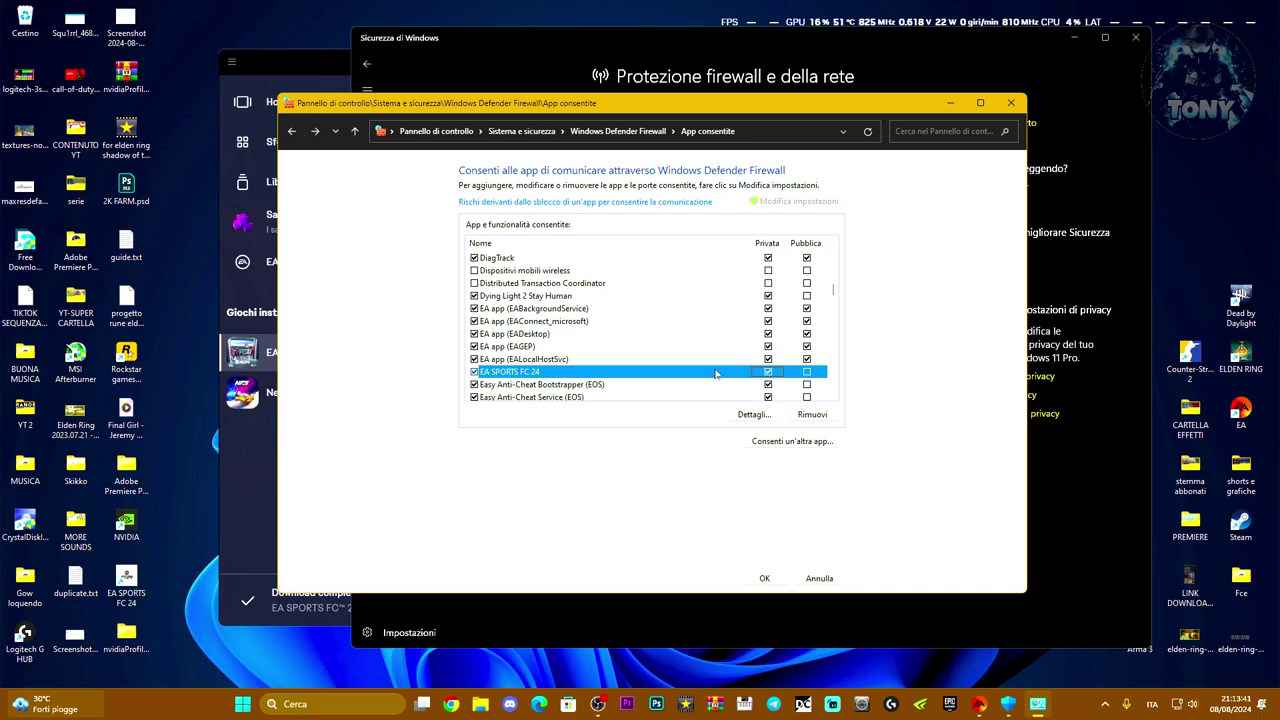
left_click(811, 373)
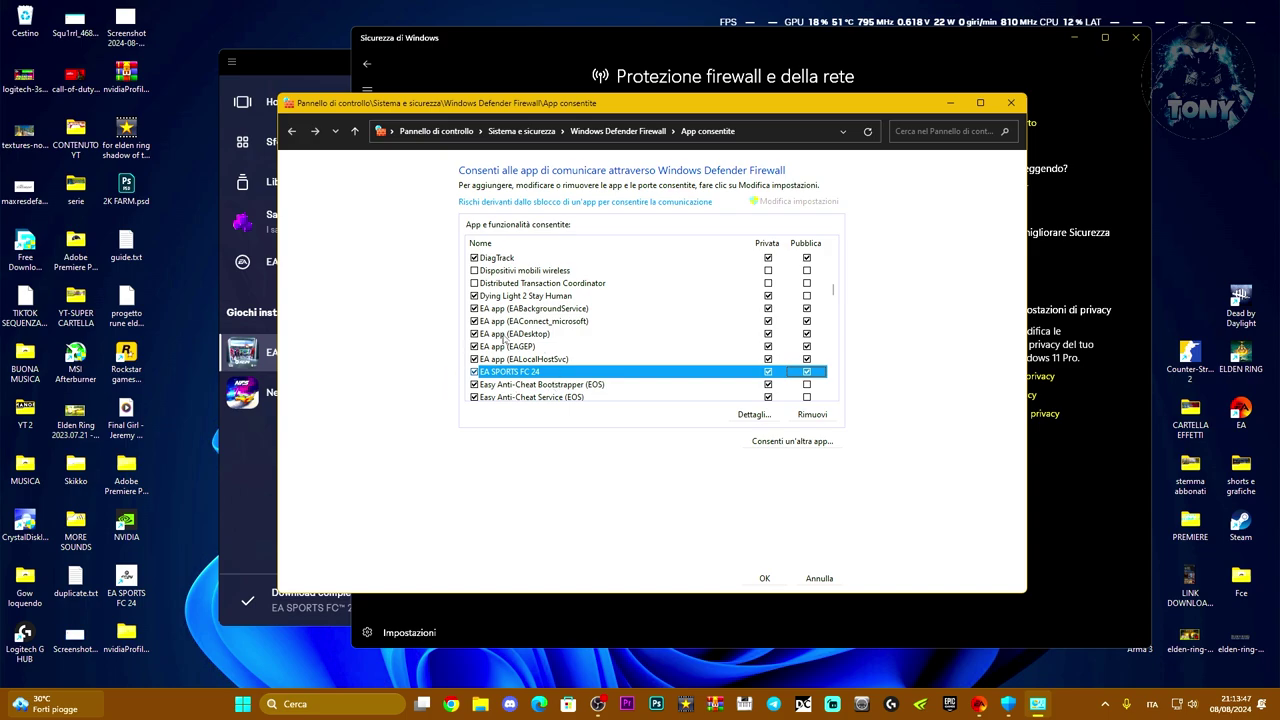
left_click(743, 361)
Step: Try to add FC24.exe from the EA SPORTS FC 24 folder on Volume (E:) as another allowed app
left_click(784, 444)
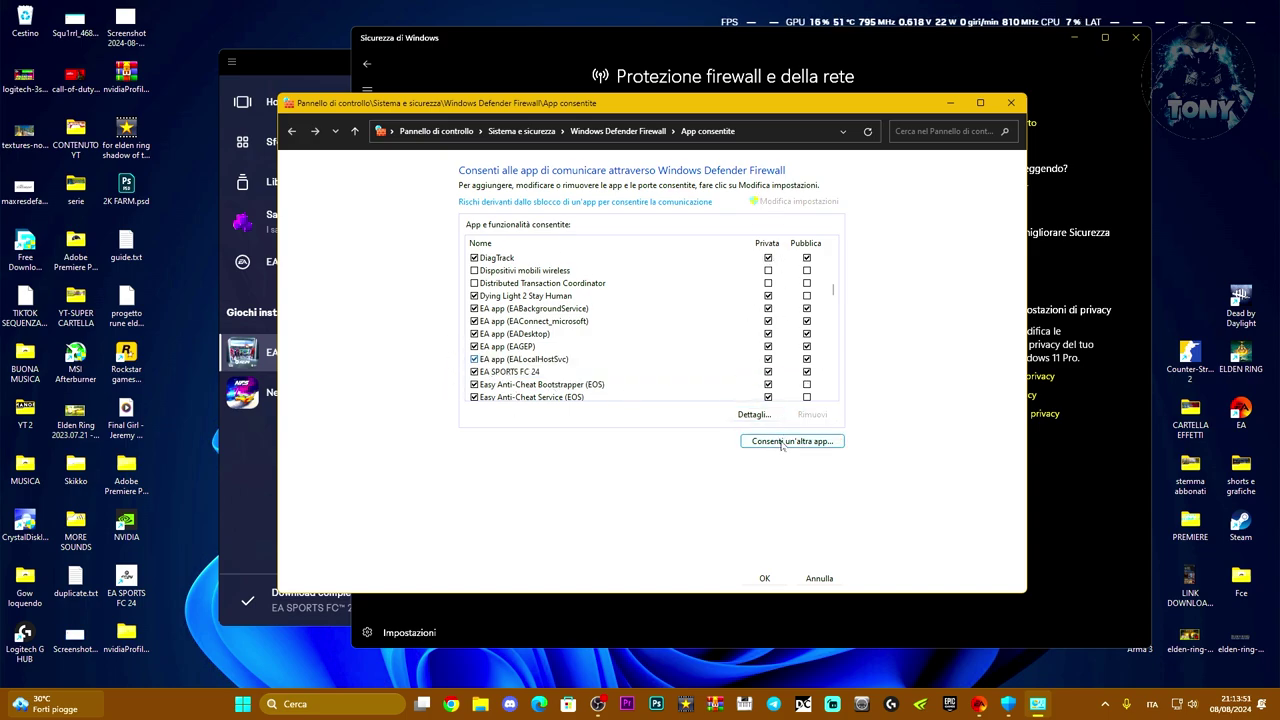
left_click(748, 406)
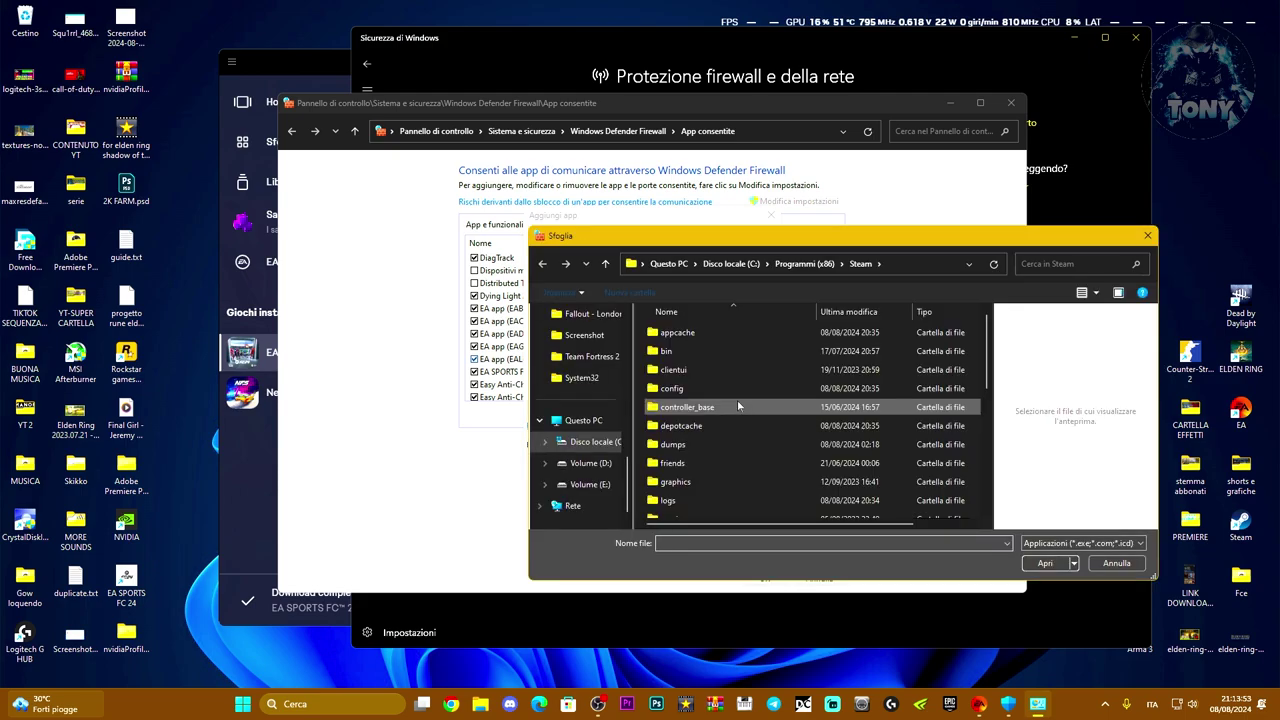
left_click(590, 484)
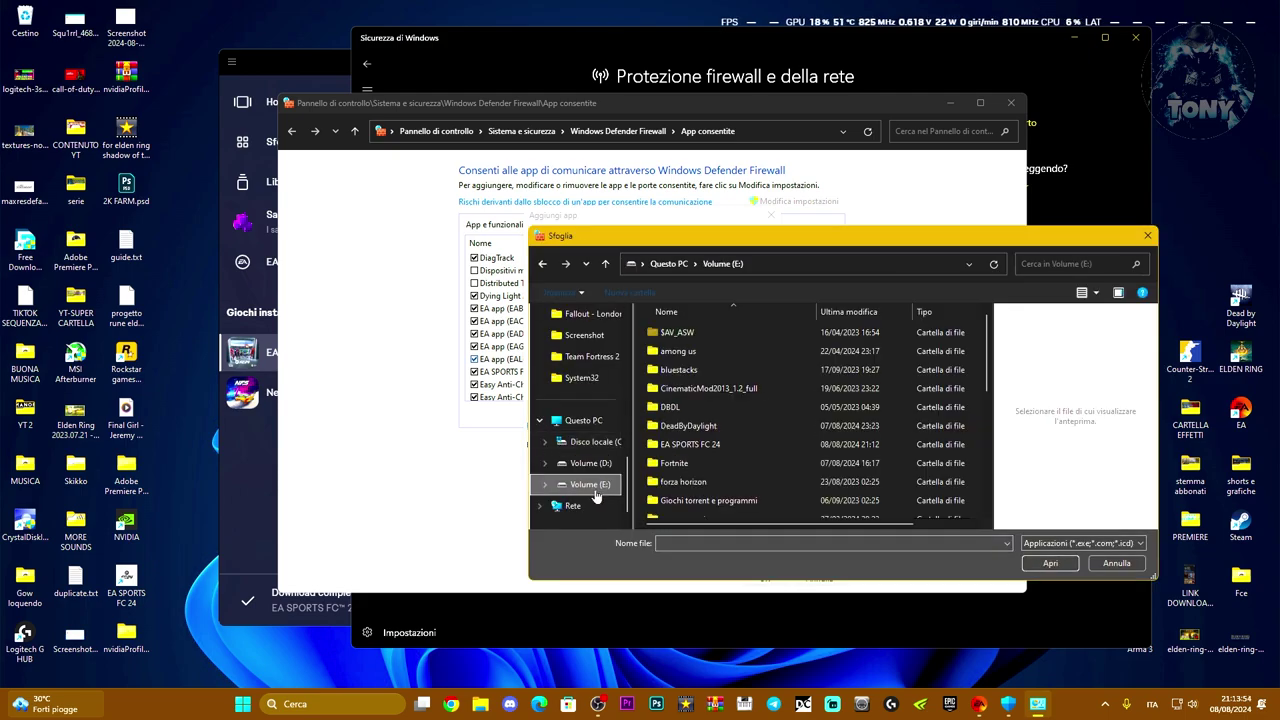
double_click(735, 444)
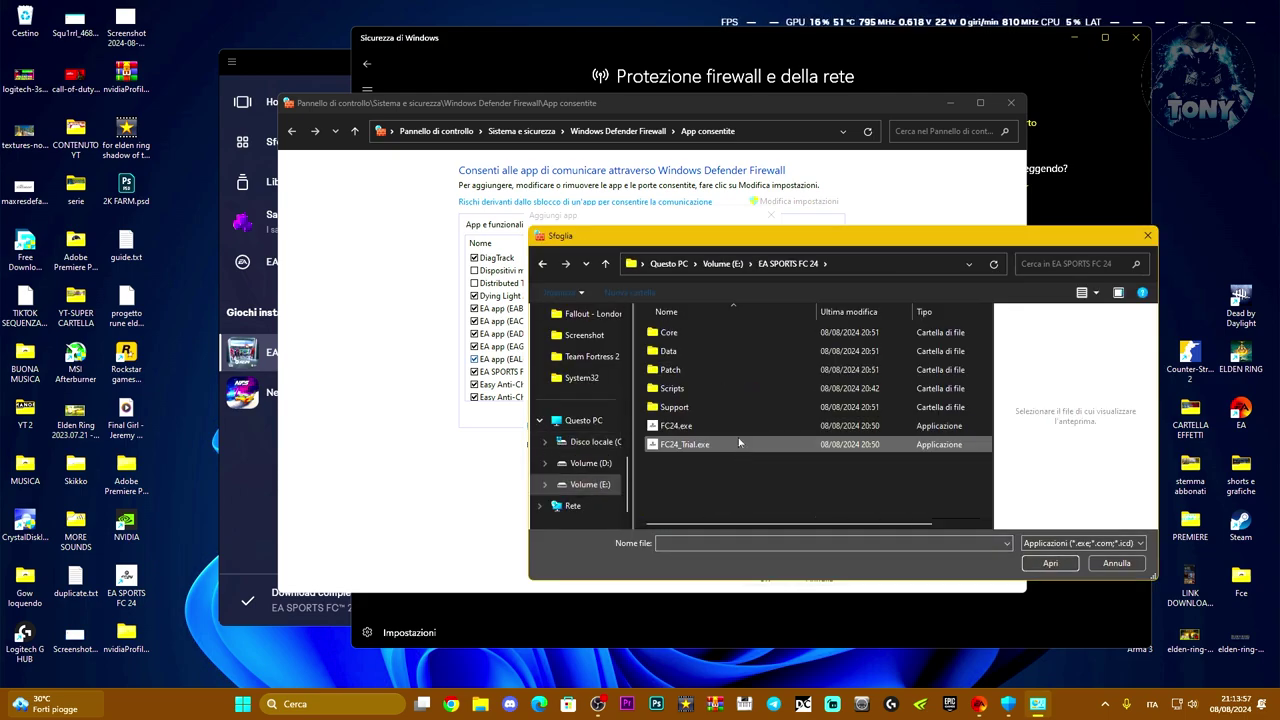
left_click(727, 426)
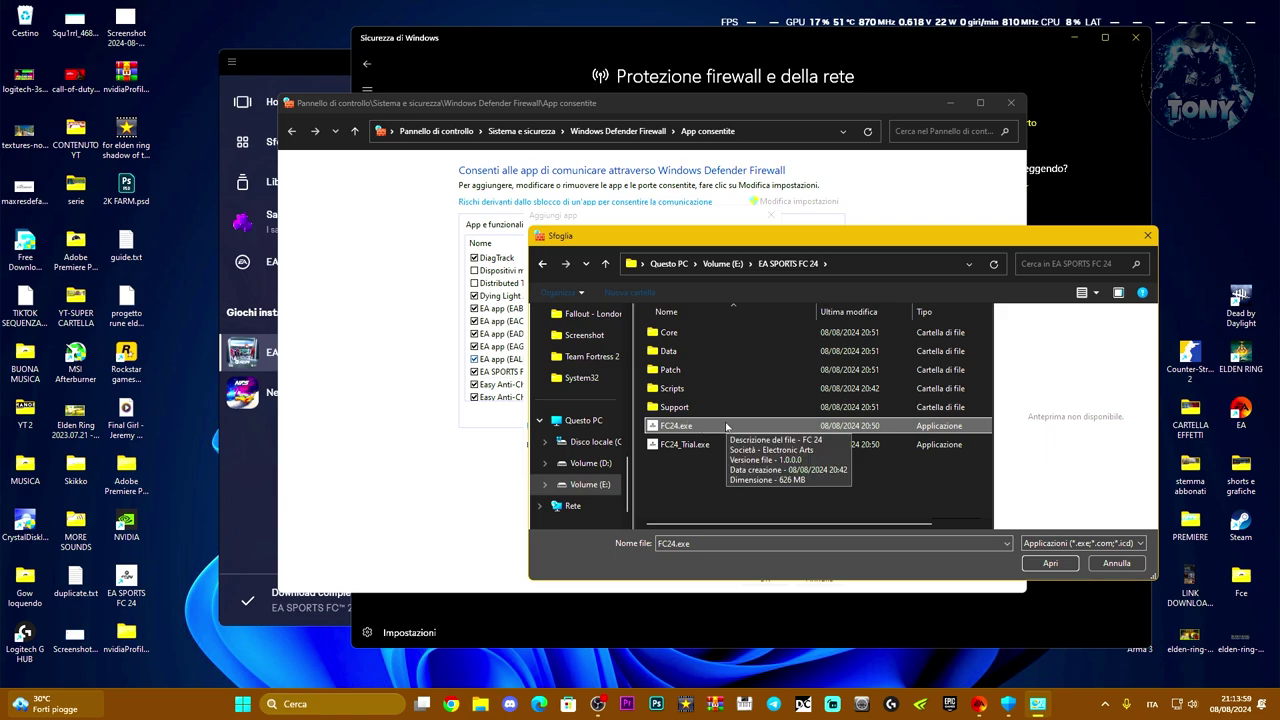
left_click(1050, 563)
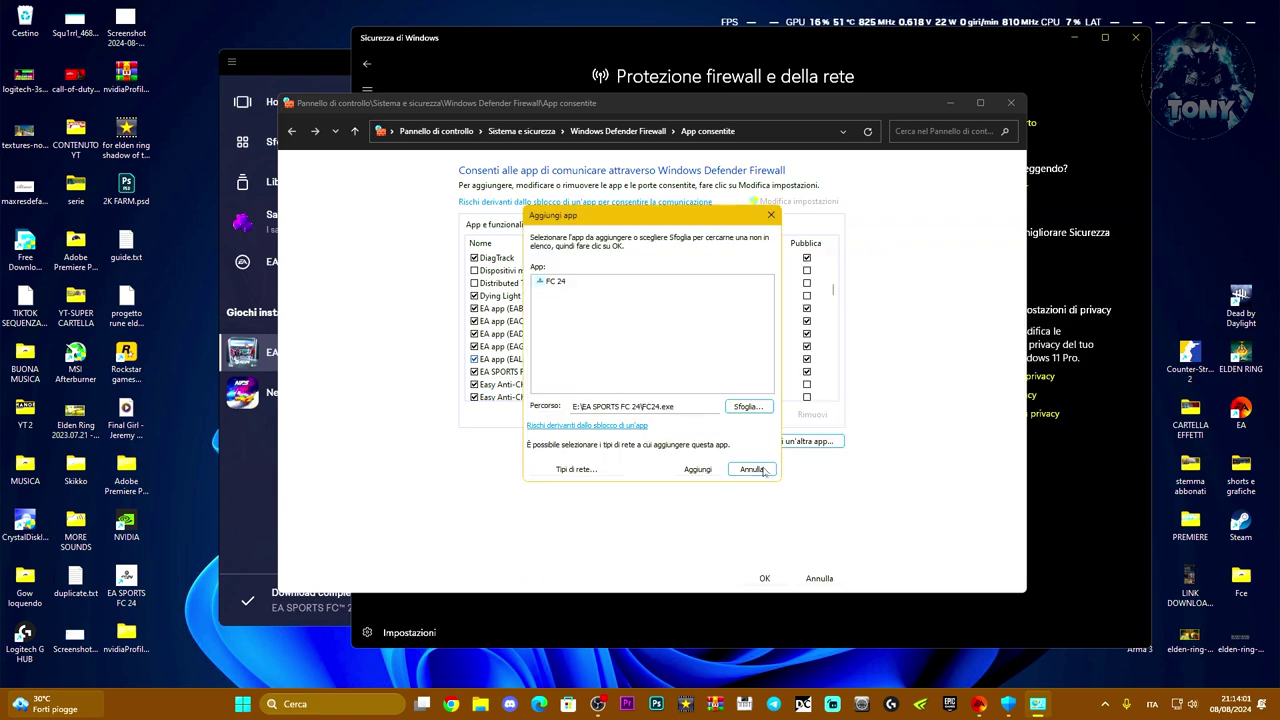
left_click(700, 469)
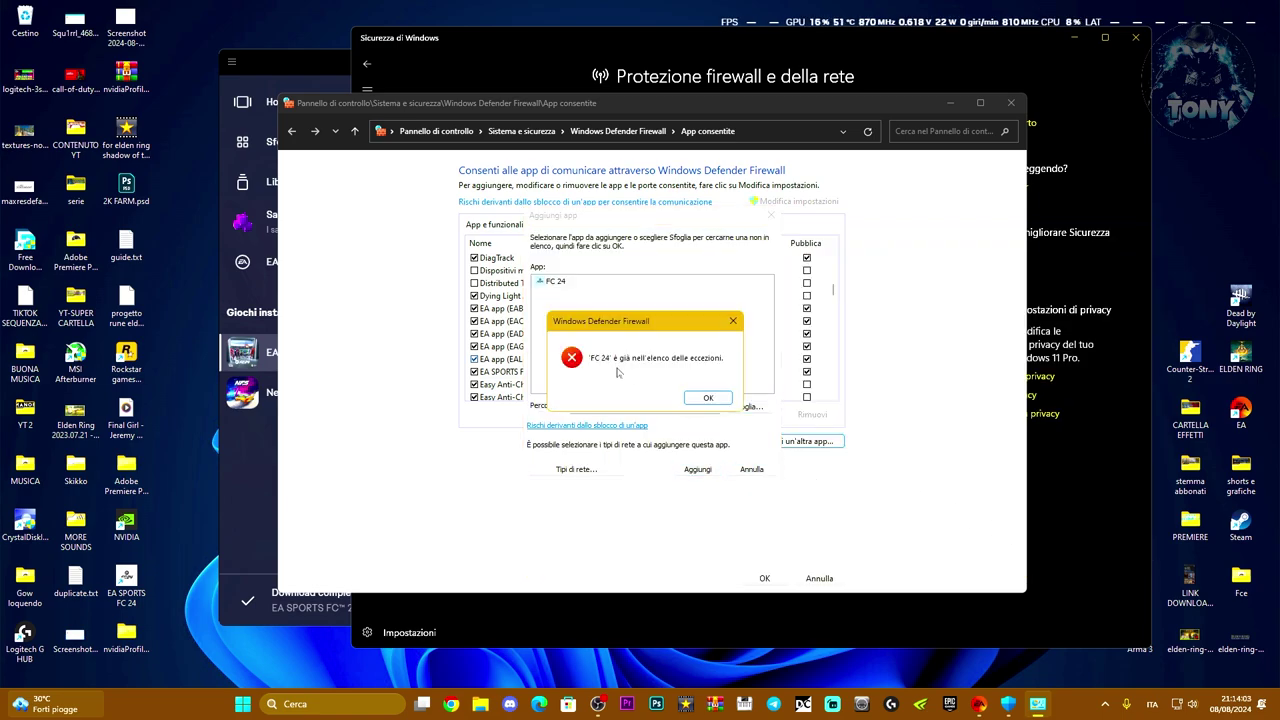
left_click(707, 398)
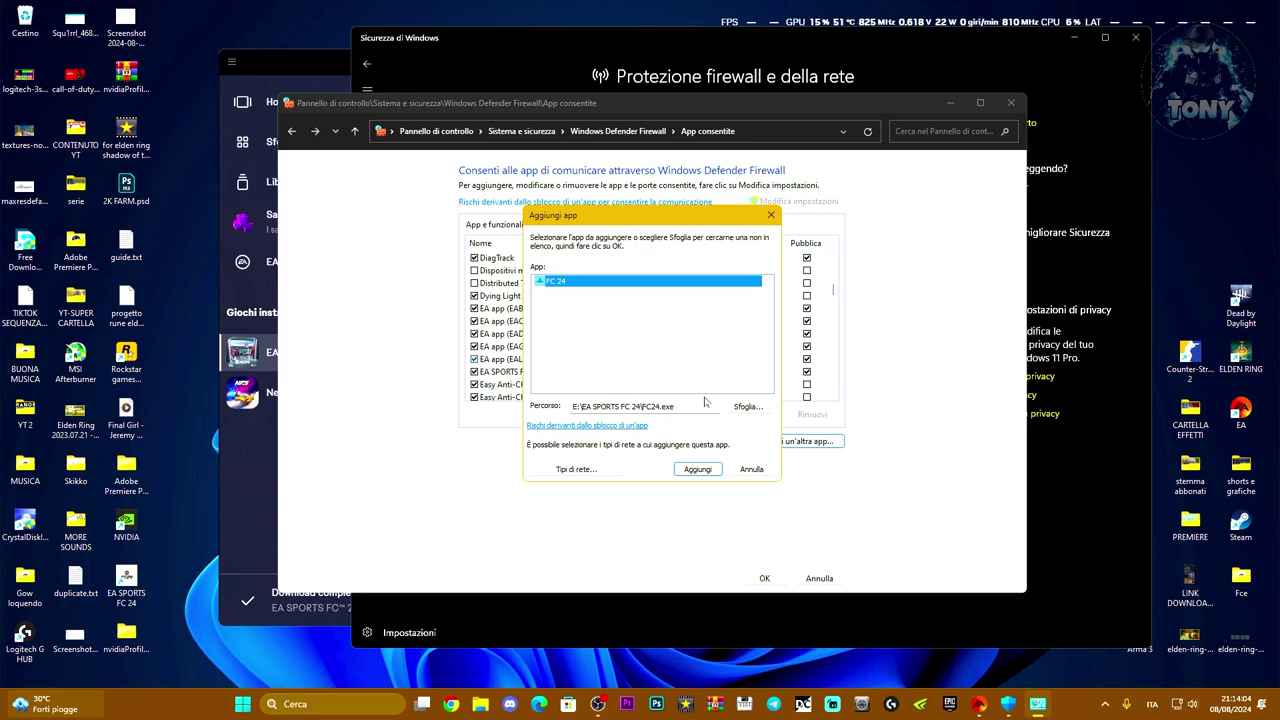
left_click(736, 476)
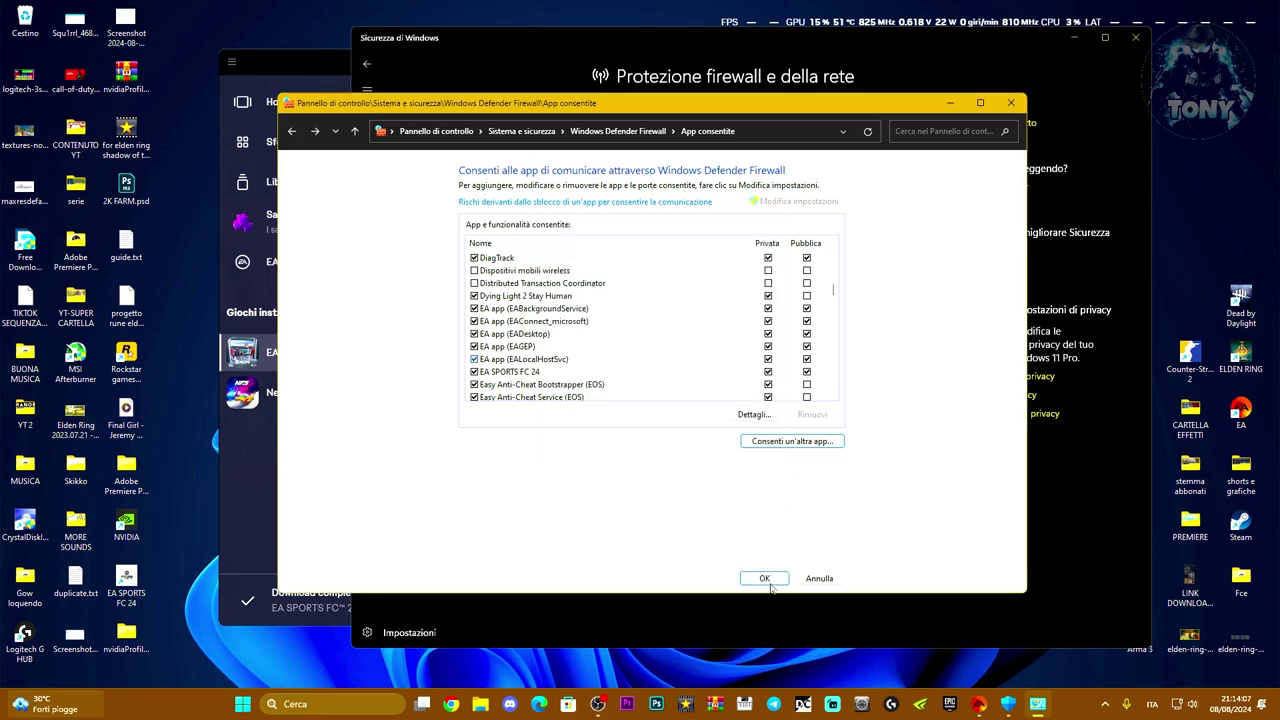
Step: Save the allowed apps changes and close Windows Security
left_click(765, 579)
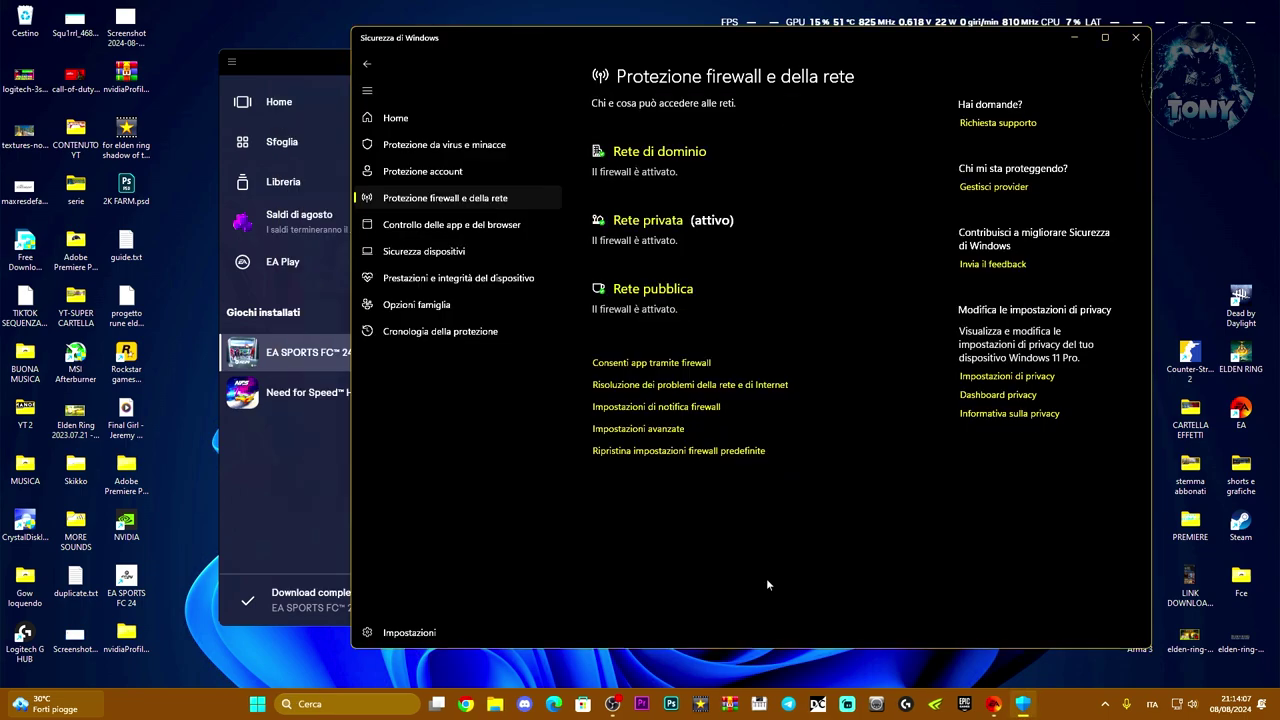
left_click(1136, 40)
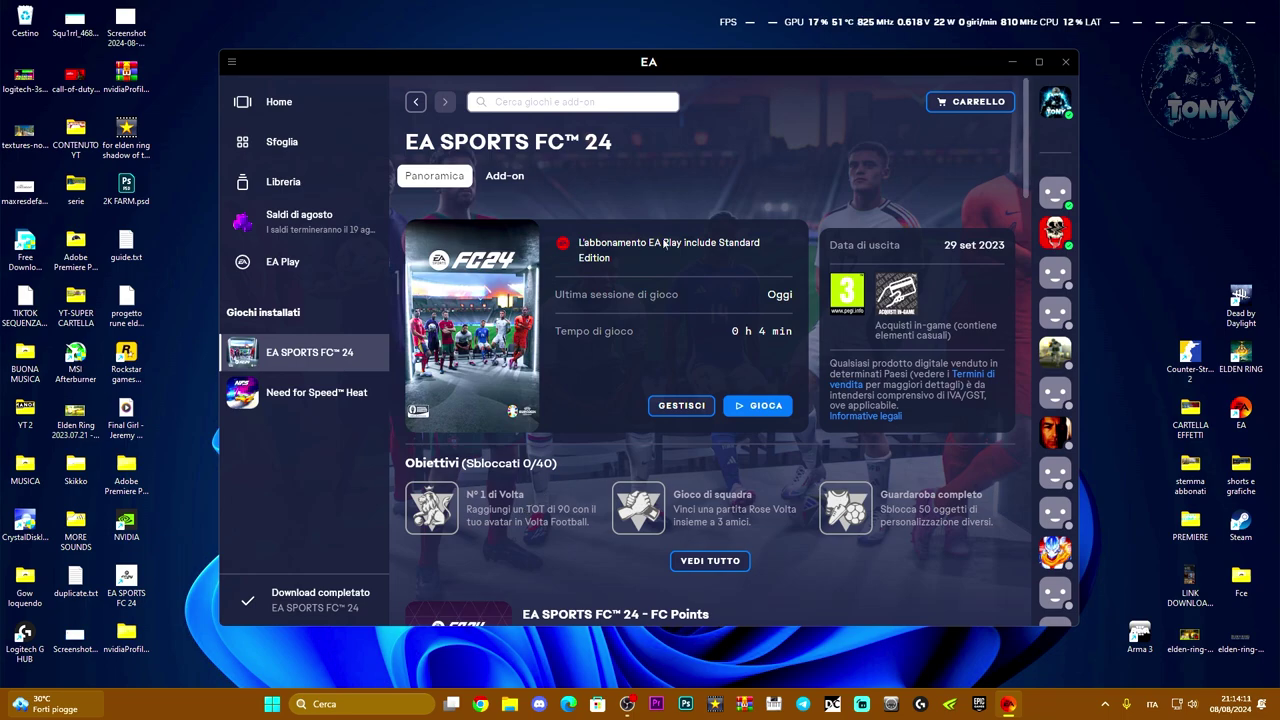
Step: Start a repair of EA SPORTS FC 24 in the EA app
left_click(674, 410)
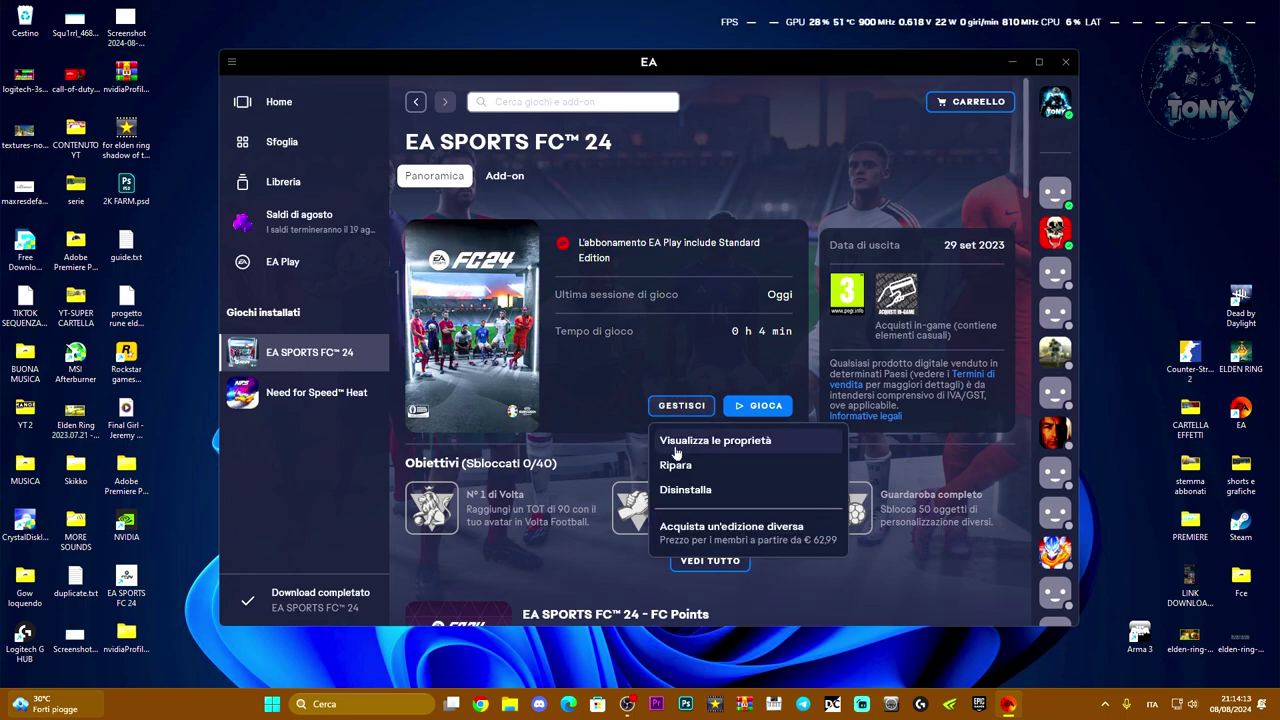
left_click(712, 466)
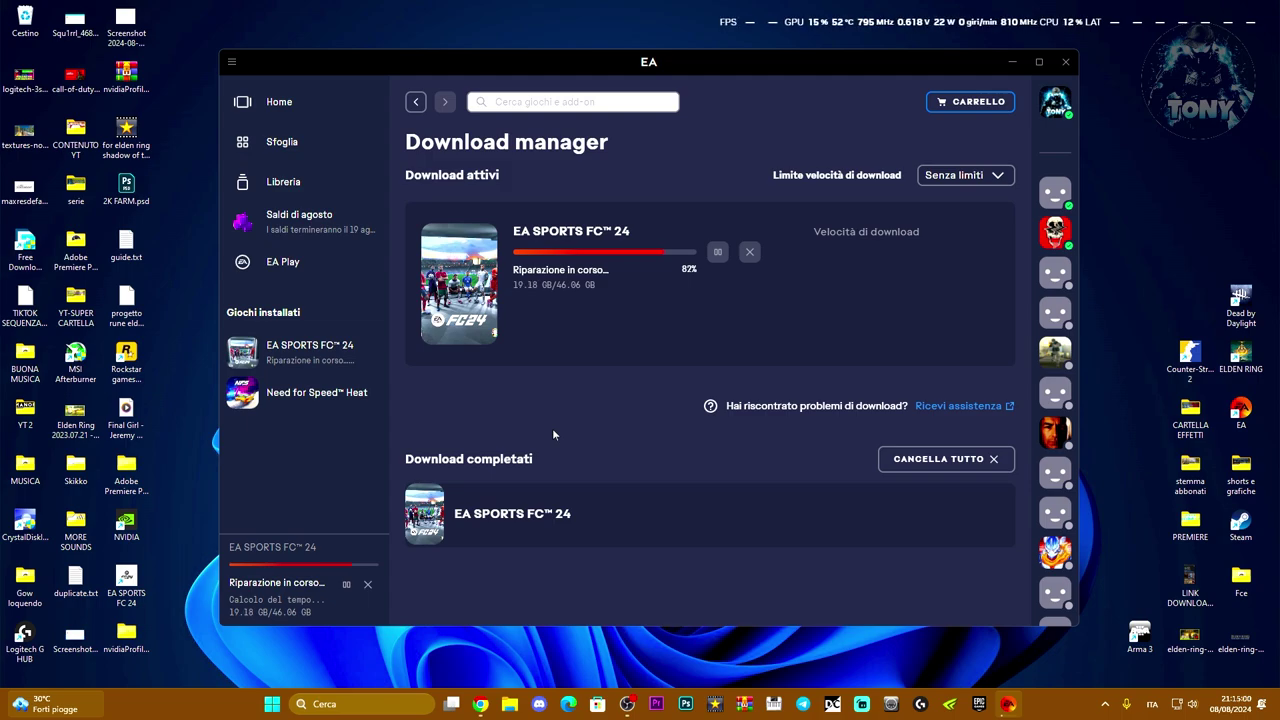
Step: Switch to Chrome and download the DirectX End-User Runtime Web Installer from the Microsoft Download Center
left_click(480, 703)
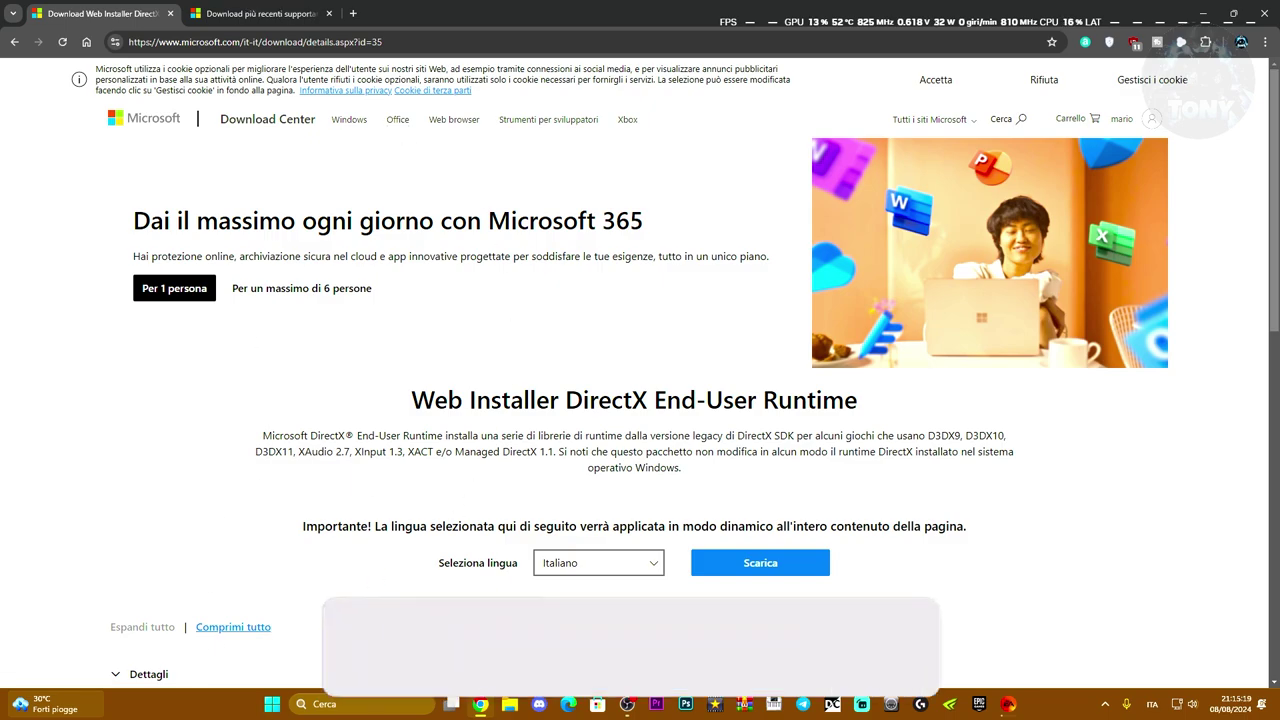
left_click(258, 13)
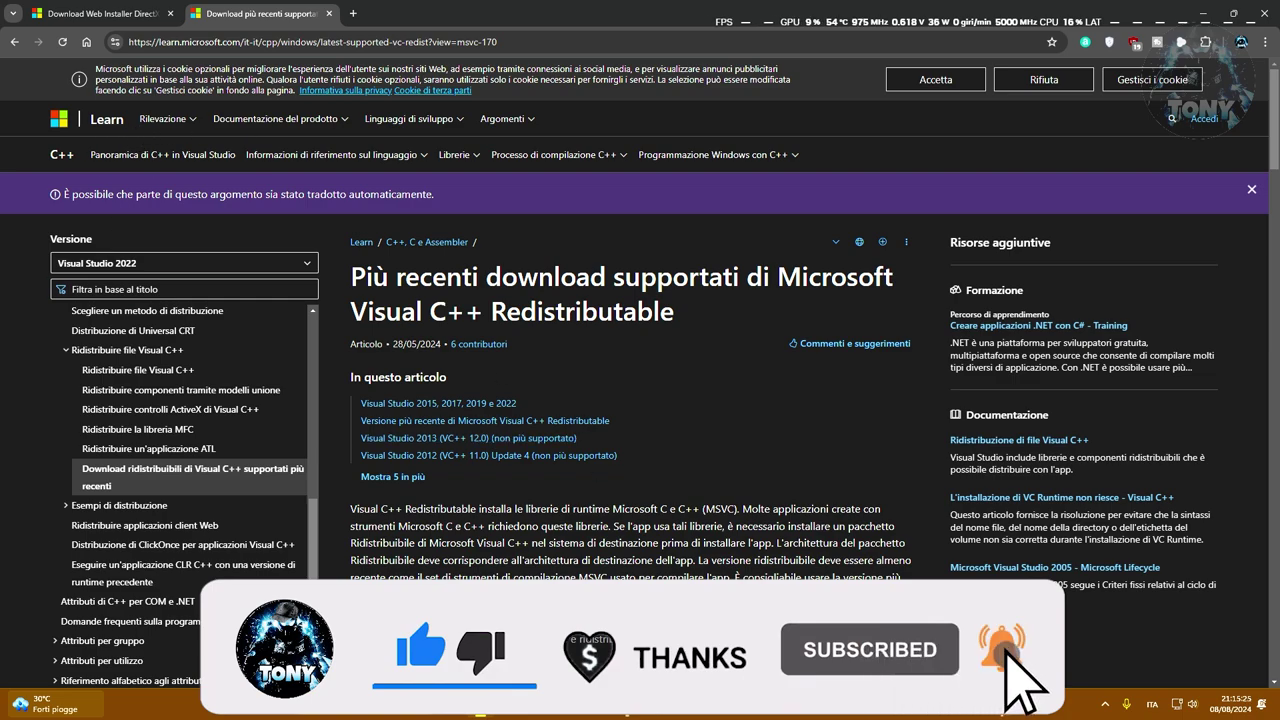
key("ctrl+shift+Tab")
left_click(762, 566)
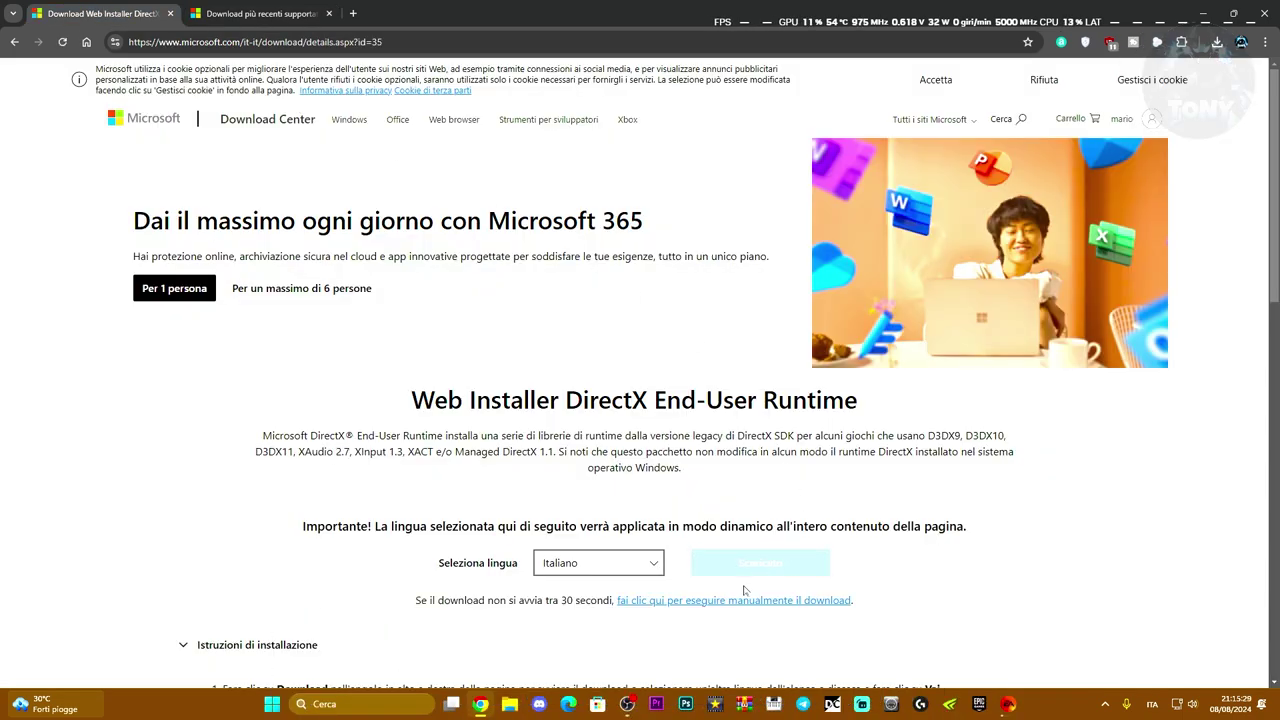
Step: Run the downloaded DirectX installer, excluding the Bing Toolbar, and proceed with installing the runtime components
left_click(1216, 42)
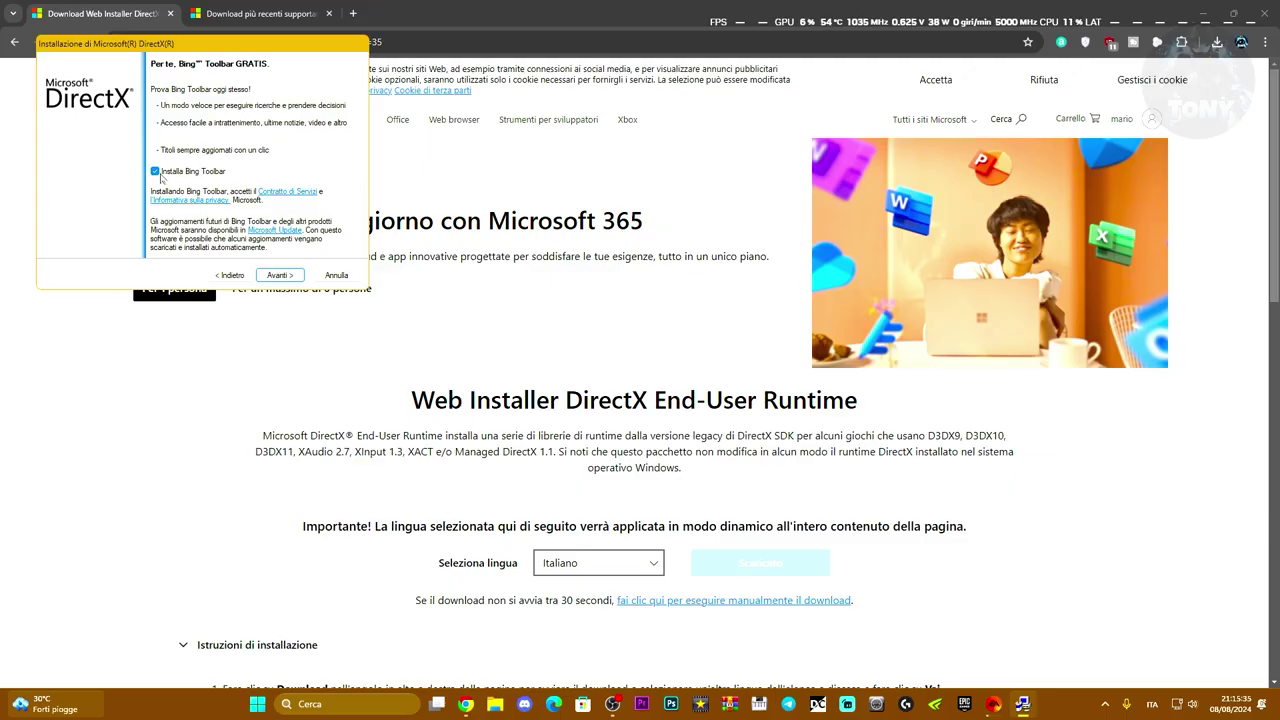
left_click(155, 171)
left_click(269, 276)
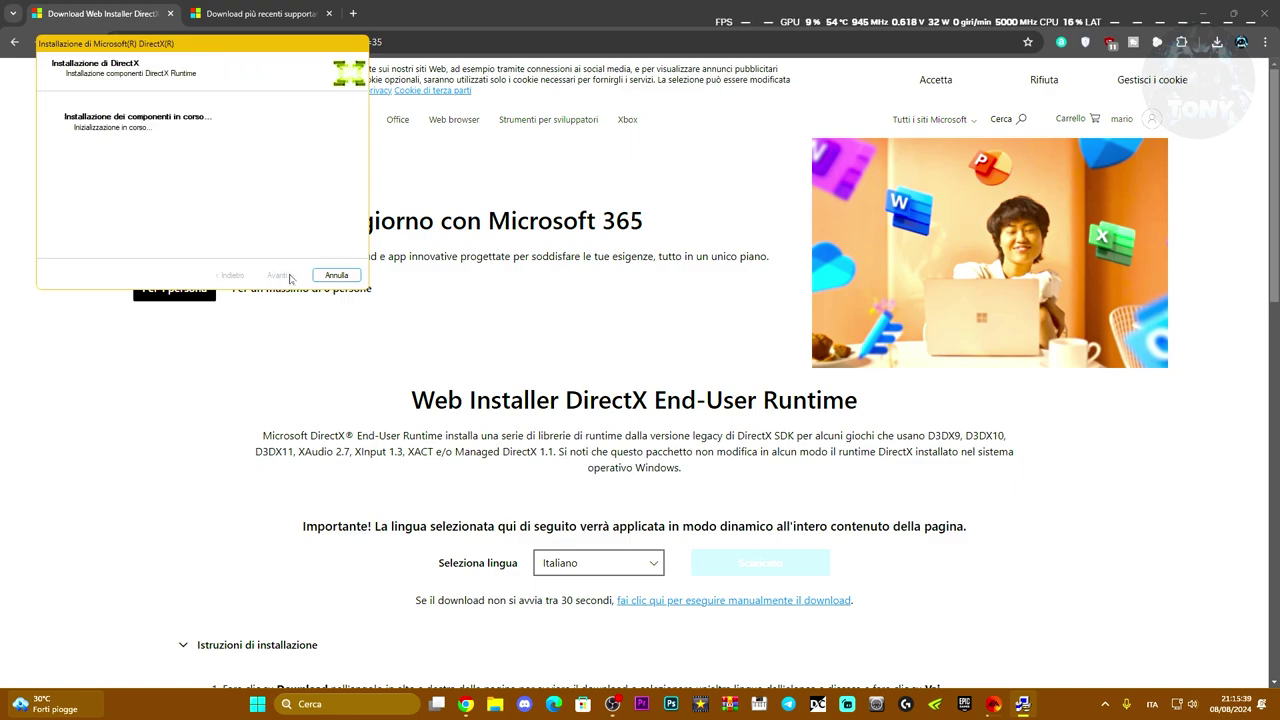
left_click(284, 276)
Step: Look over the latest Visual C++ Redistributable download links for Visual Studio 2015 to 2022 and close both browser tabs
left_click(262, 13)
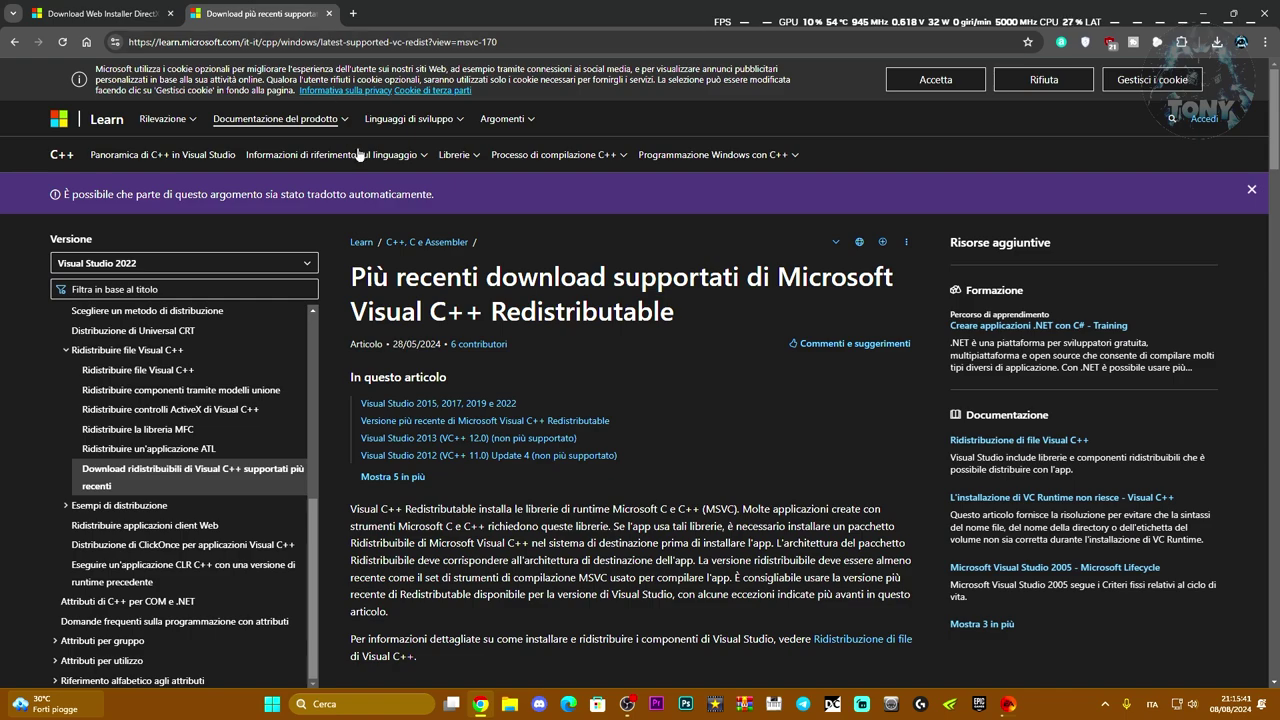
left_click(403, 405)
scroll(524, 405, "down", 2)
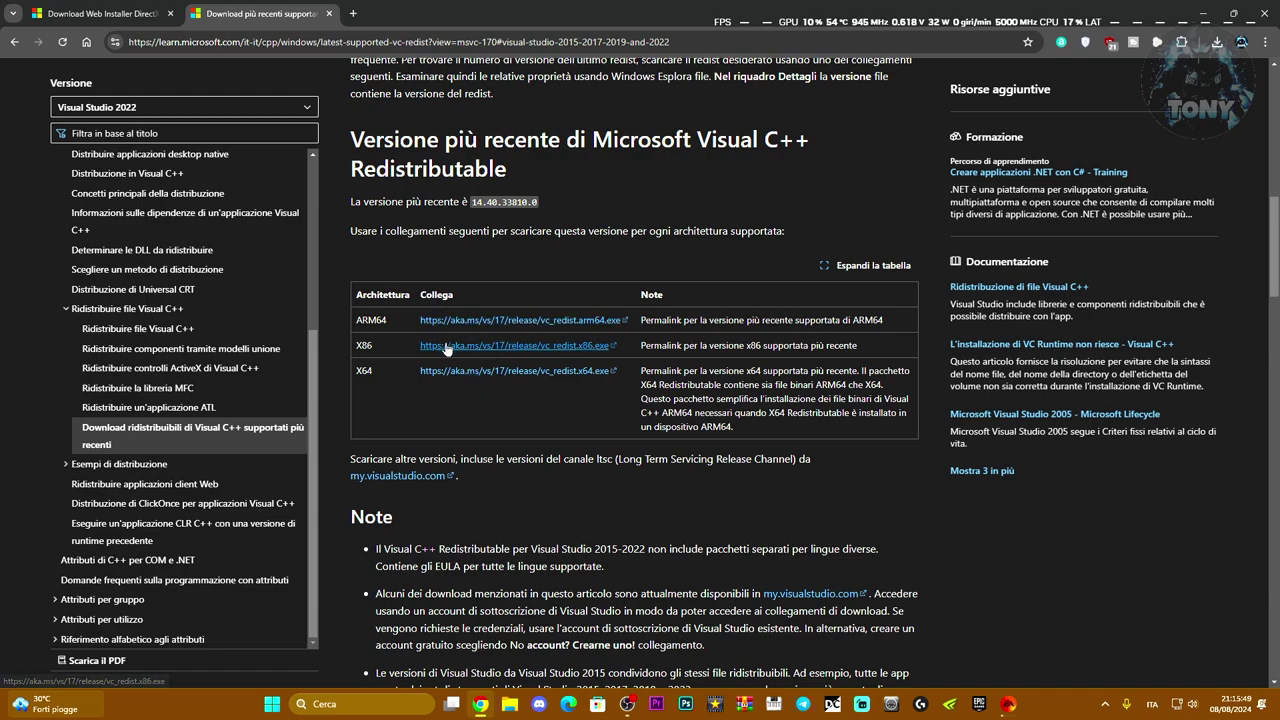
left_click(340, 13)
left_click(170, 13)
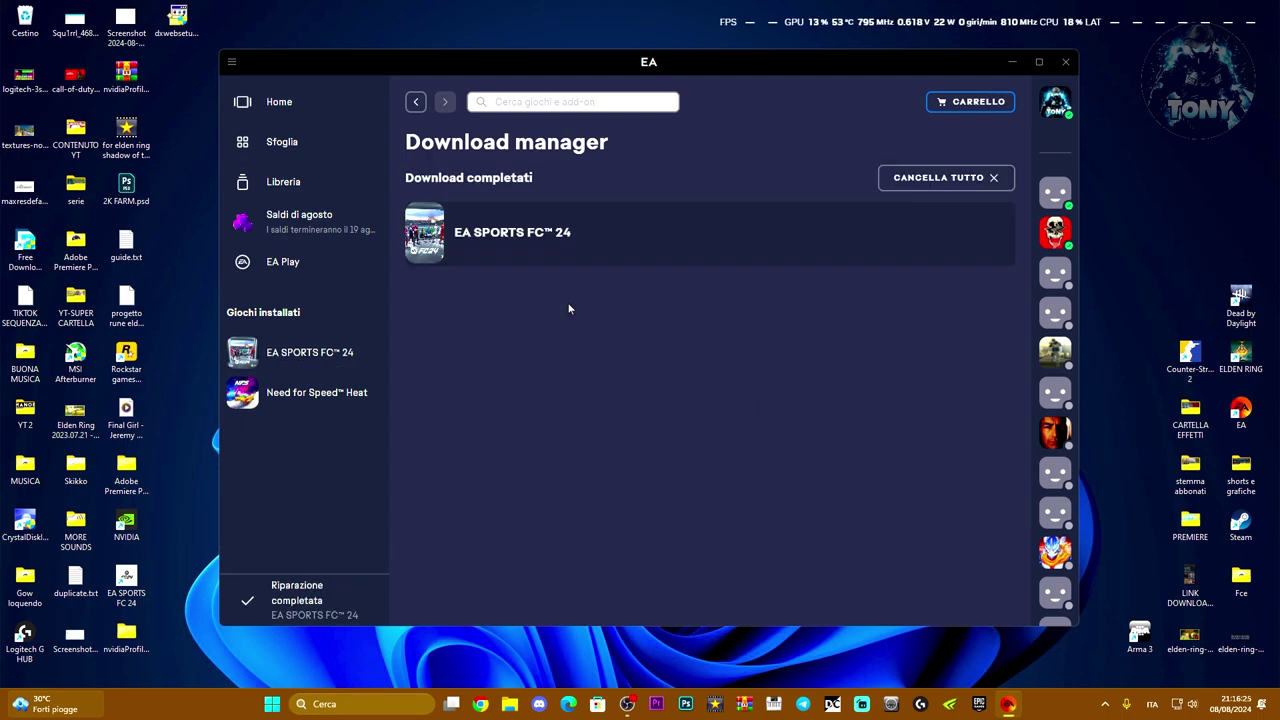
Step: Open the installation folder of EA SPORTS FC 24 from the game's properties in the EA app
left_click(300, 353)
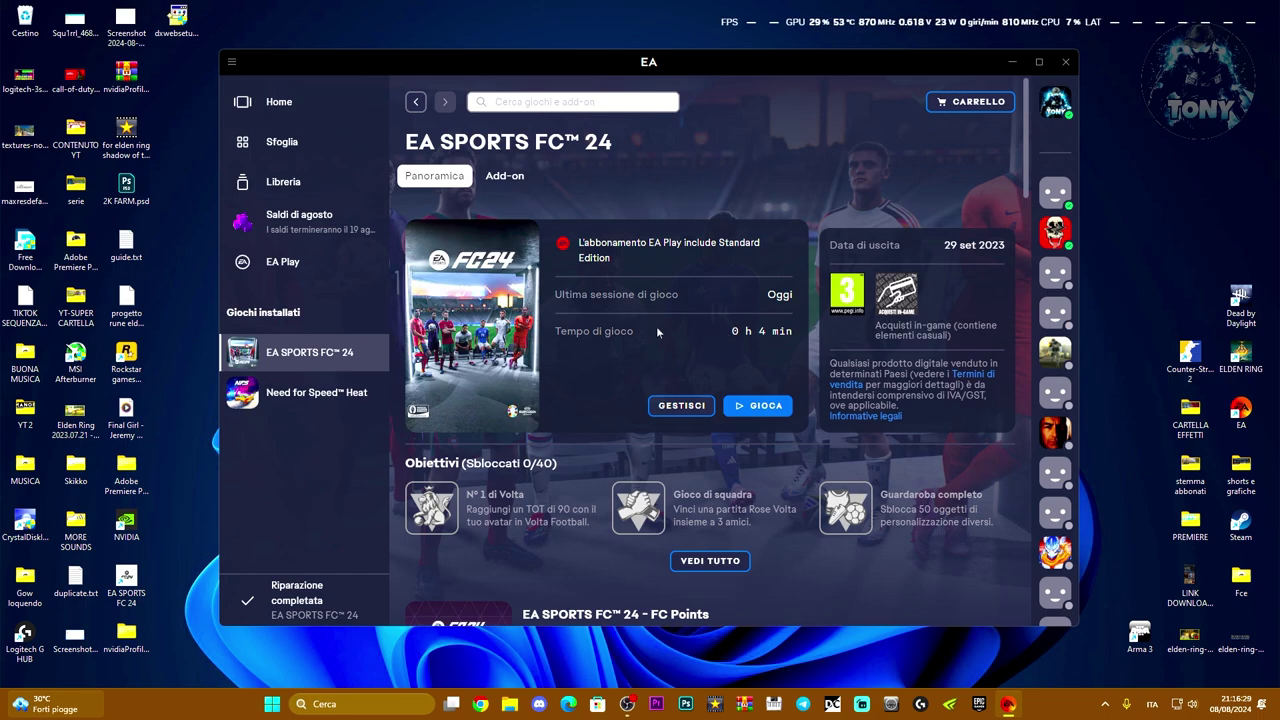
left_click(681, 405)
left_click(677, 442)
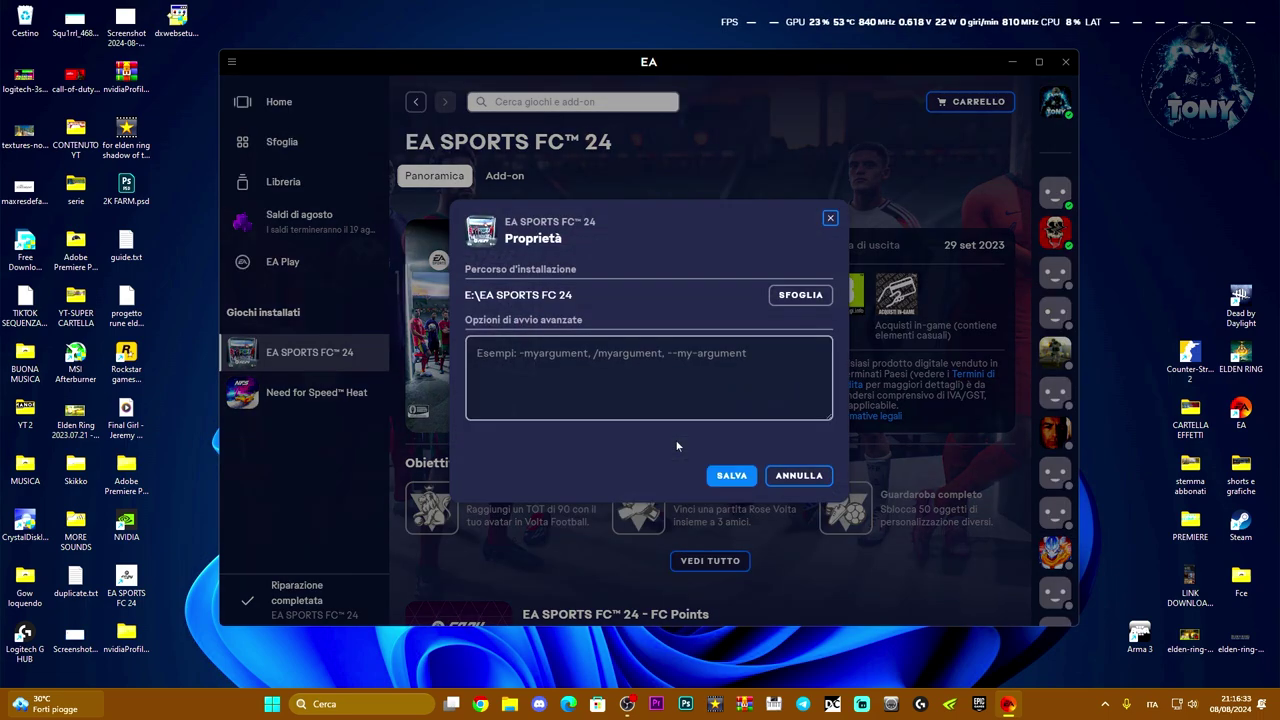
left_click(789, 298)
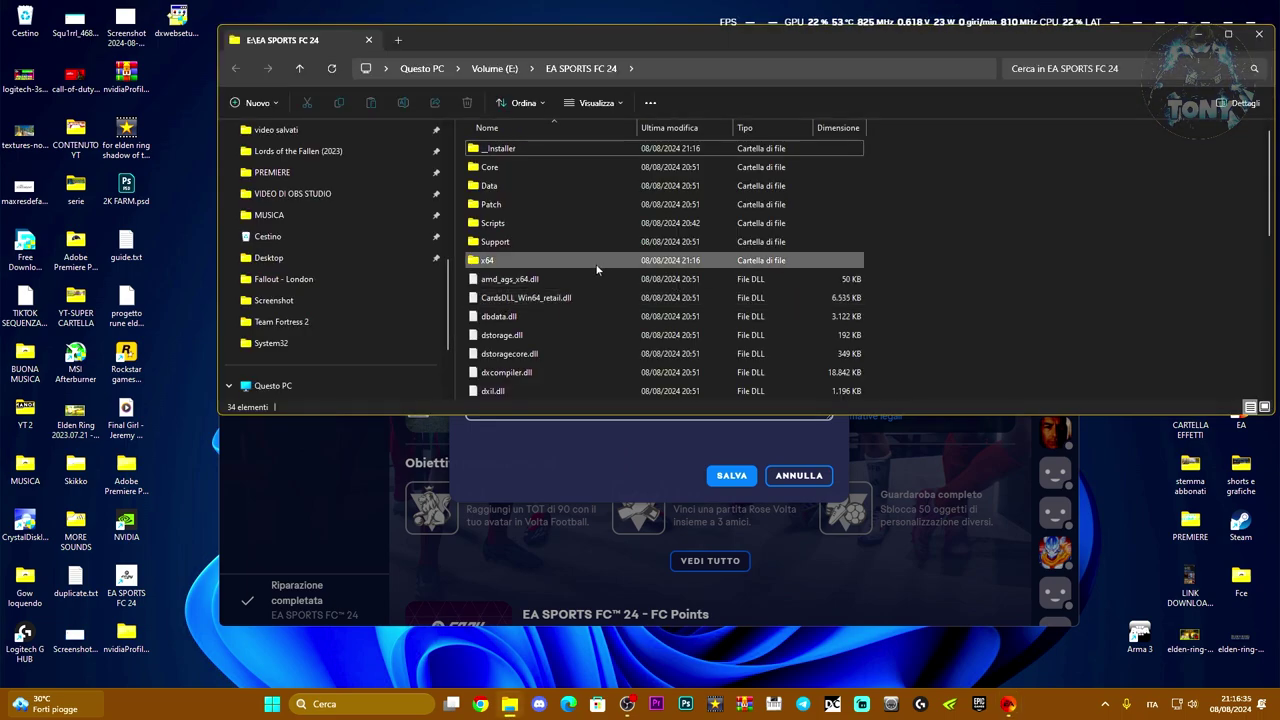
Step: Run EAAntiCheat.GameServiceLauncher.exe from the EA SPORTS FC 24 installation folder
scroll(592, 262, "down", 3)
scroll(592, 262, "down", 1)
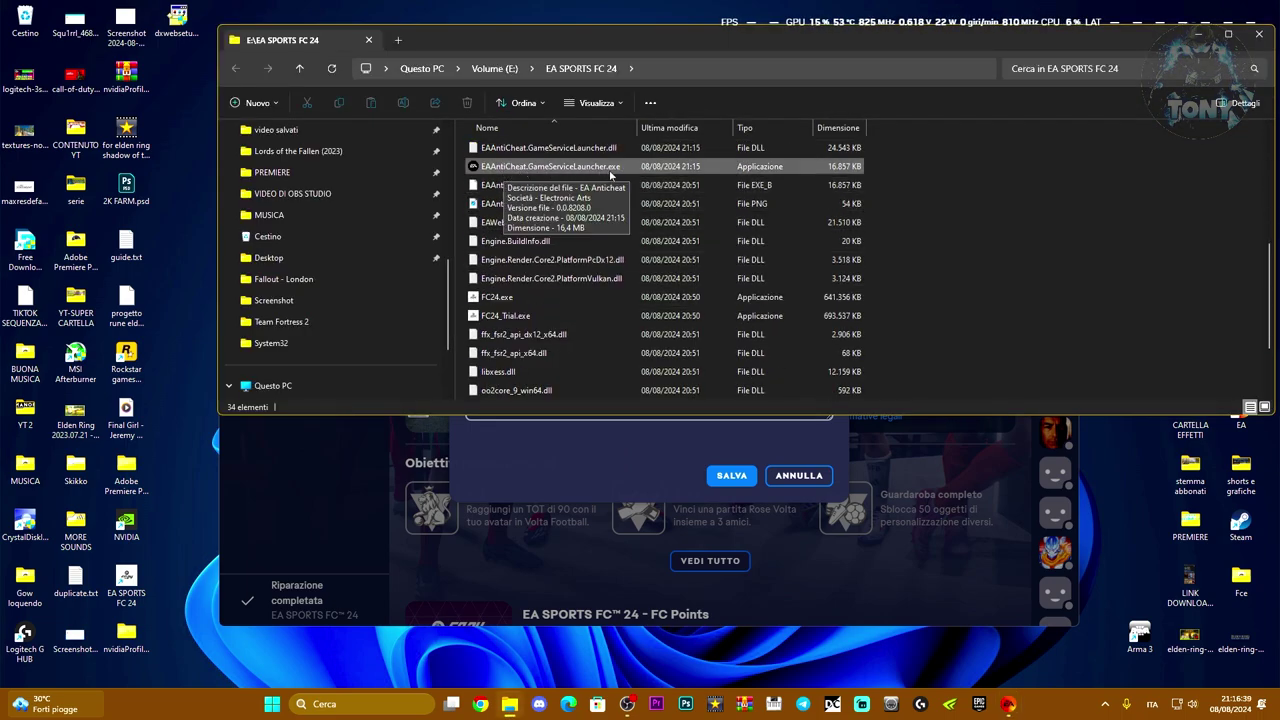
left_click(611, 175)
double_click(611, 170)
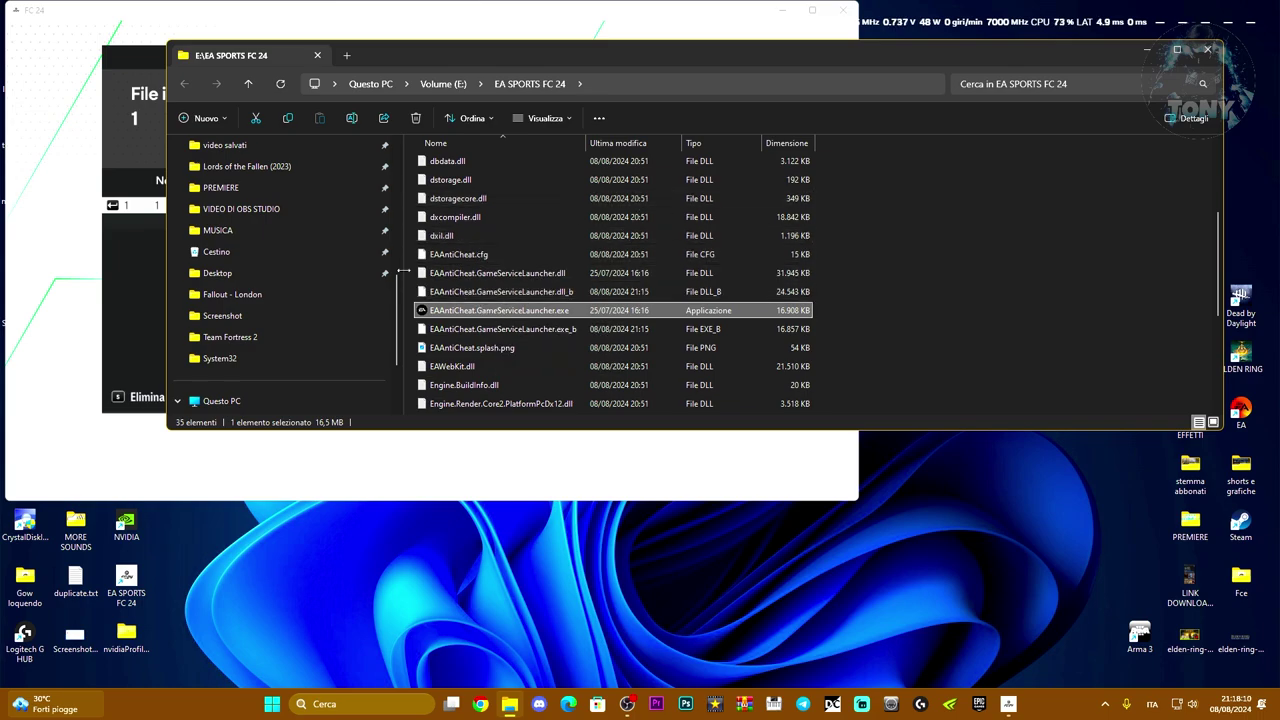
Step: Select the four EAAntiCheat.GameServiceLauncher files, then switch to the EA app and check the management options for EA SPORTS FC 24
left_click_drag(419, 276, 638, 330)
left_click(1104, 704)
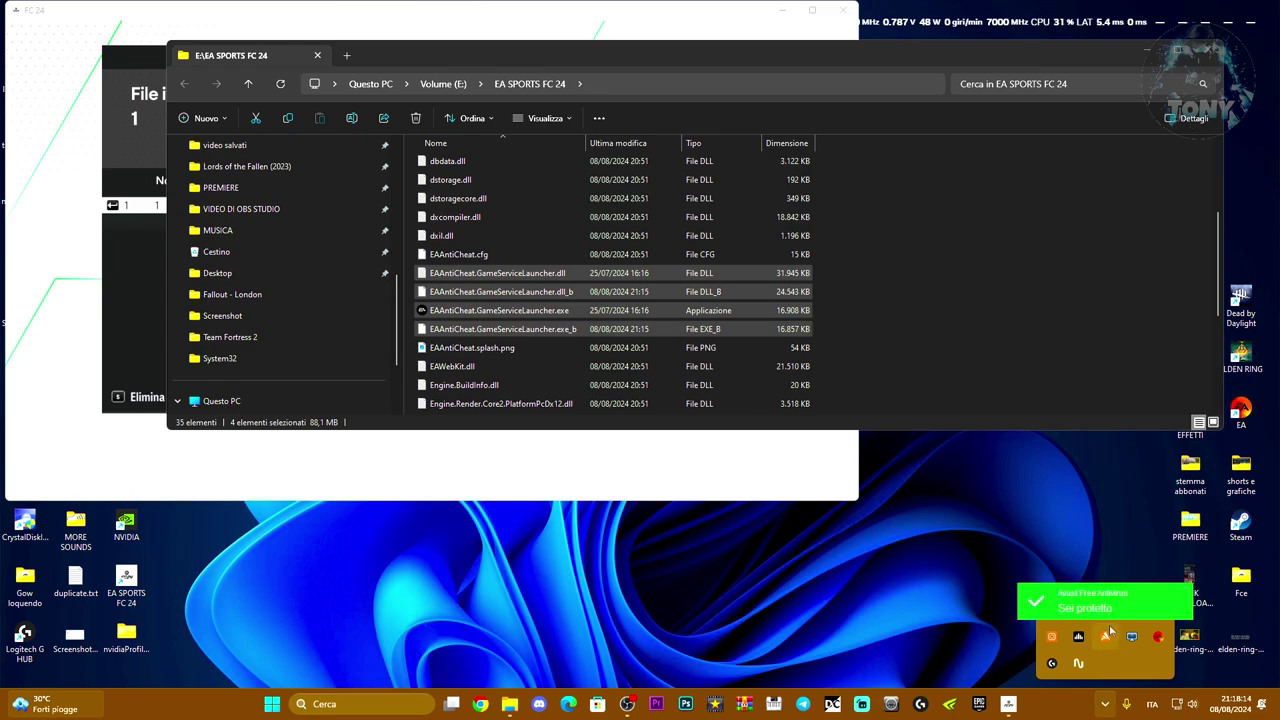
left_click(1146, 628)
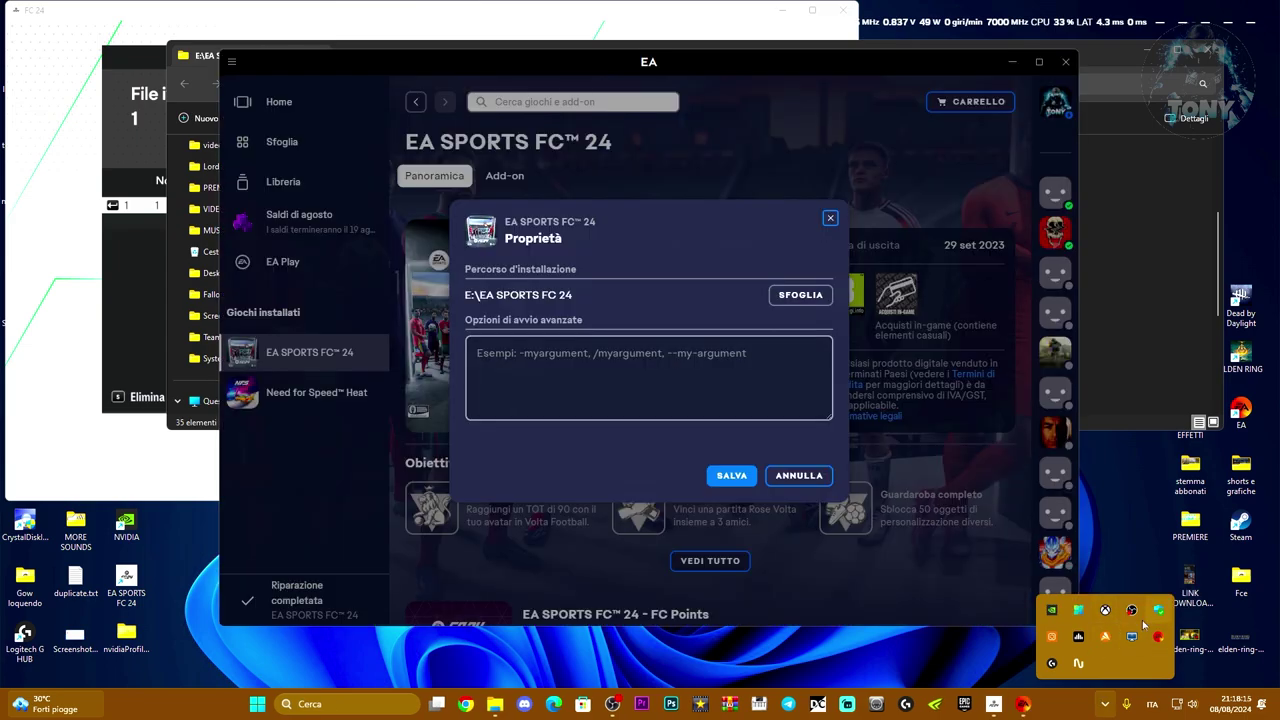
left_click(830, 218)
left_click(680, 407)
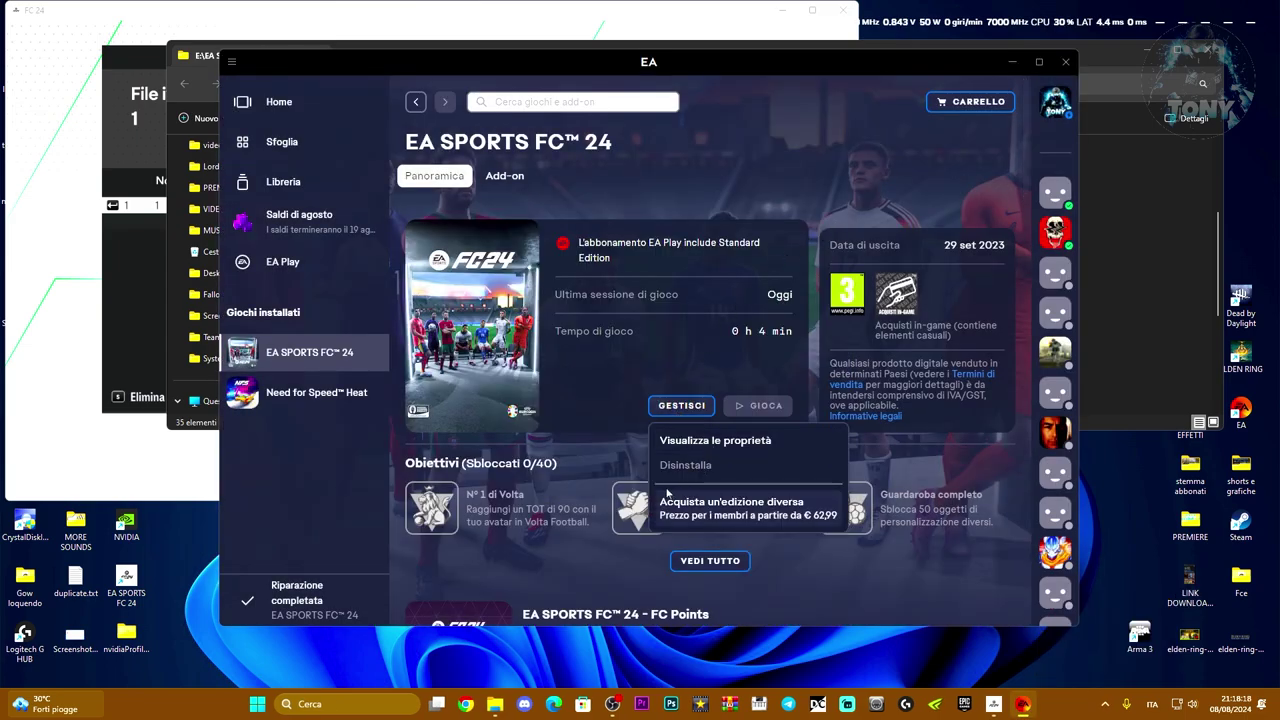
left_click(443, 565)
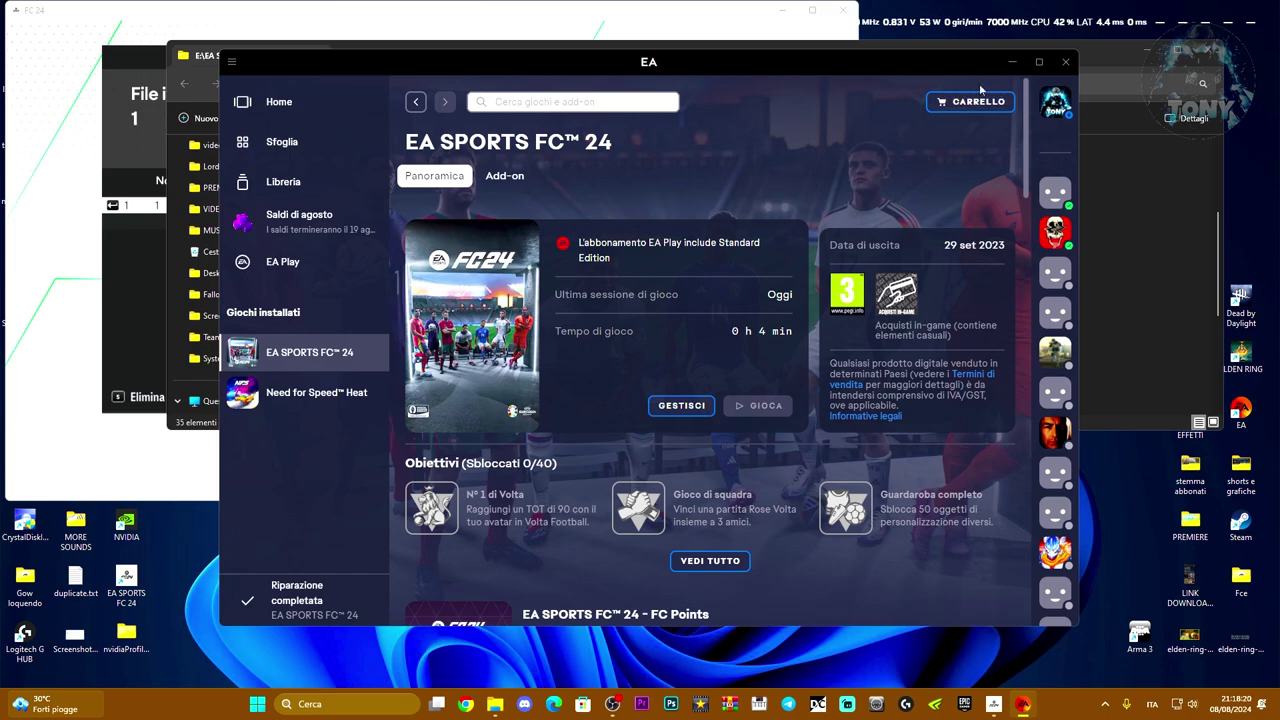
left_click(1011, 62)
Step: Set EAAntiCheat.GameServiceLauncher.exe to run as administrator in its compatibility properties and apply the setting
left_click(527, 311)
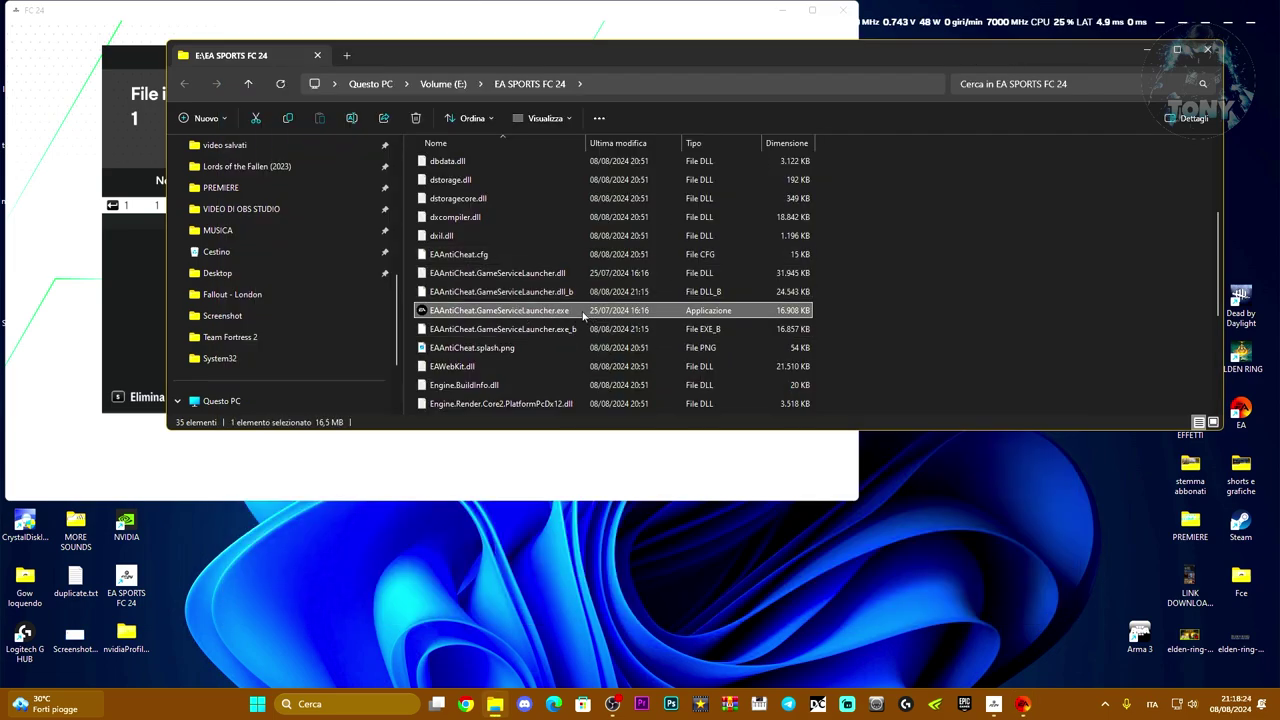
right_click(583, 315)
left_click(634, 584)
left_click(623, 628)
left_click(706, 350)
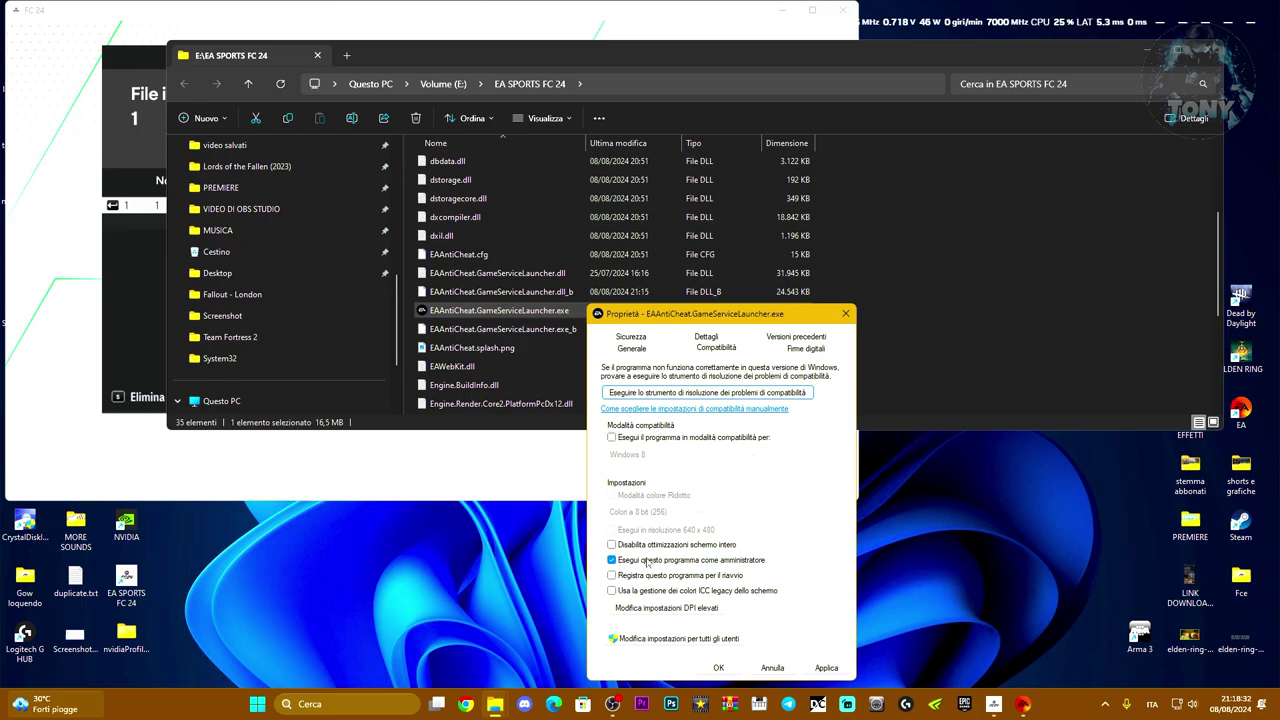
left_click(826, 668)
left_click(717, 669)
scroll(597, 314, "down", 4)
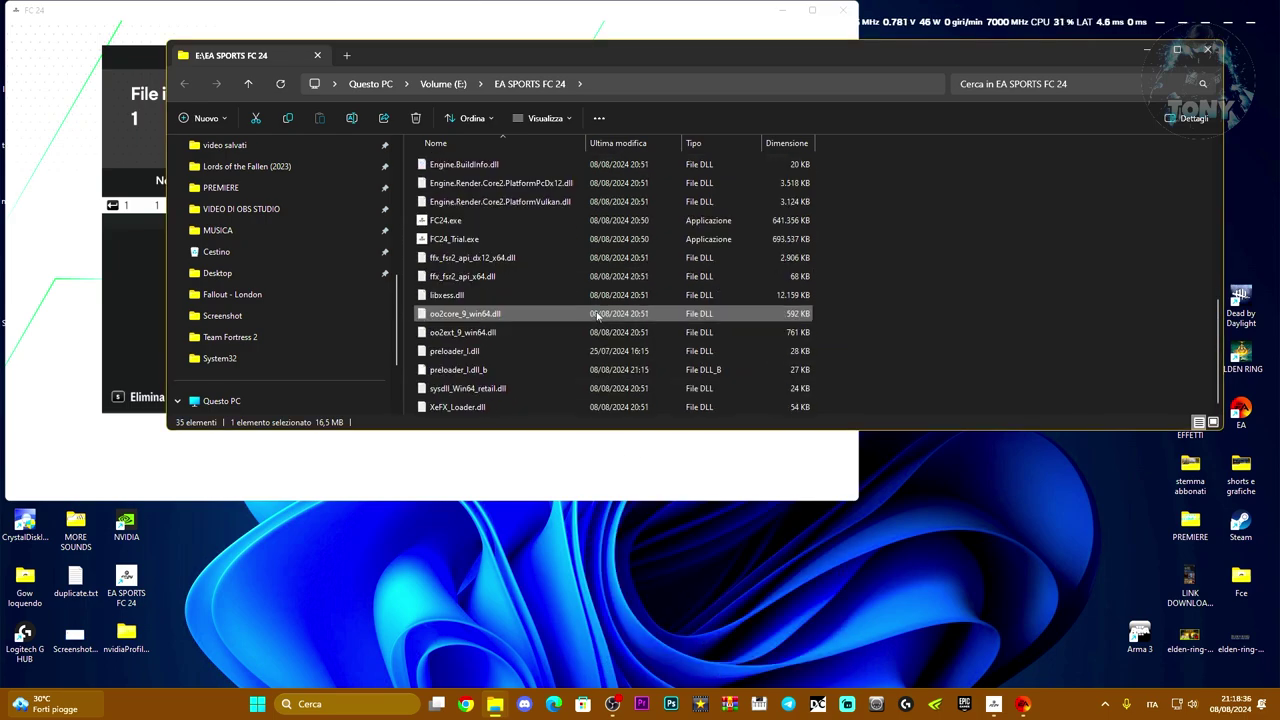
scroll(597, 314, "up", 5)
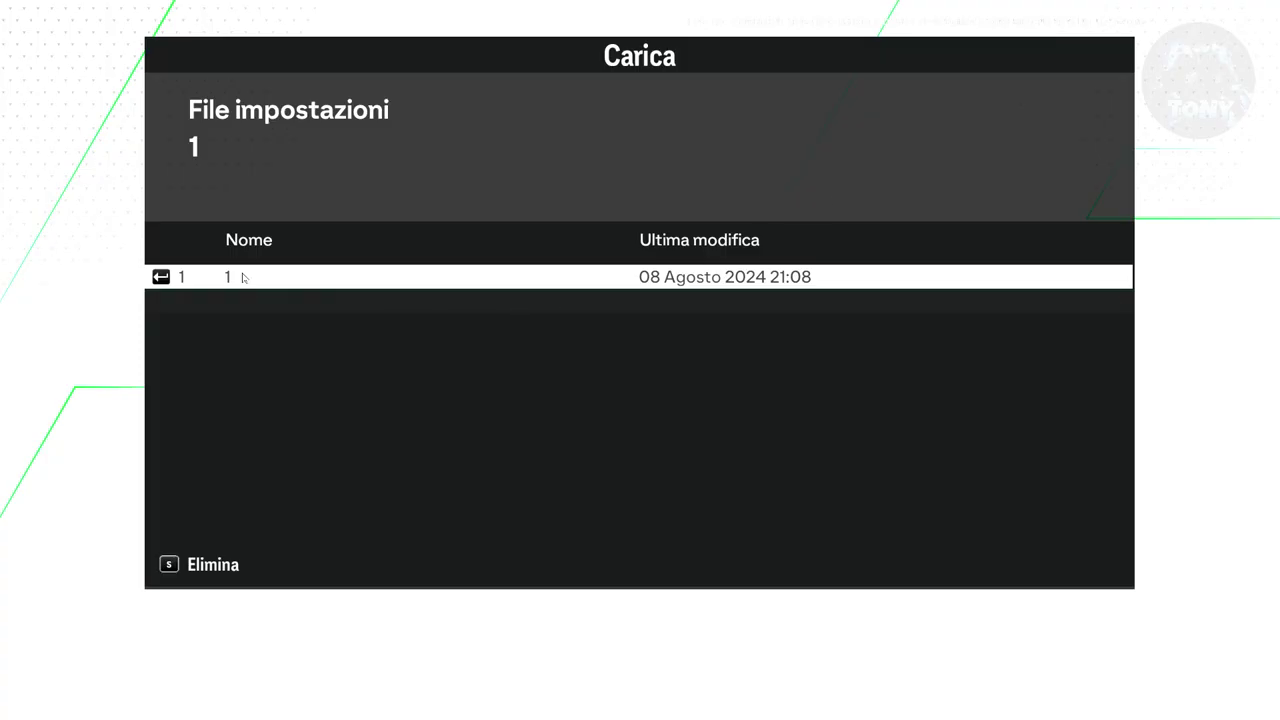
Step: Switch to EA SPORTS FC 24, load settings file 1 and look through the game modes in the main menu
left_click(243, 277)
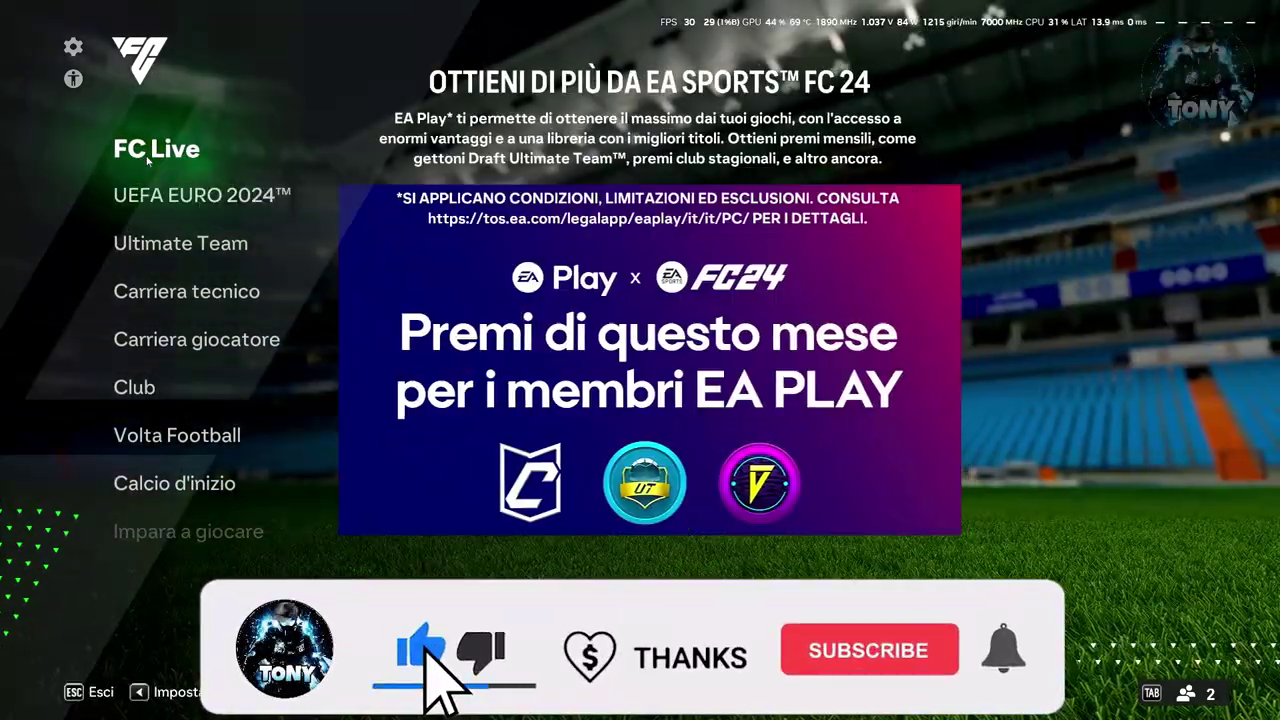
scroll(161, 330, "down", 3)
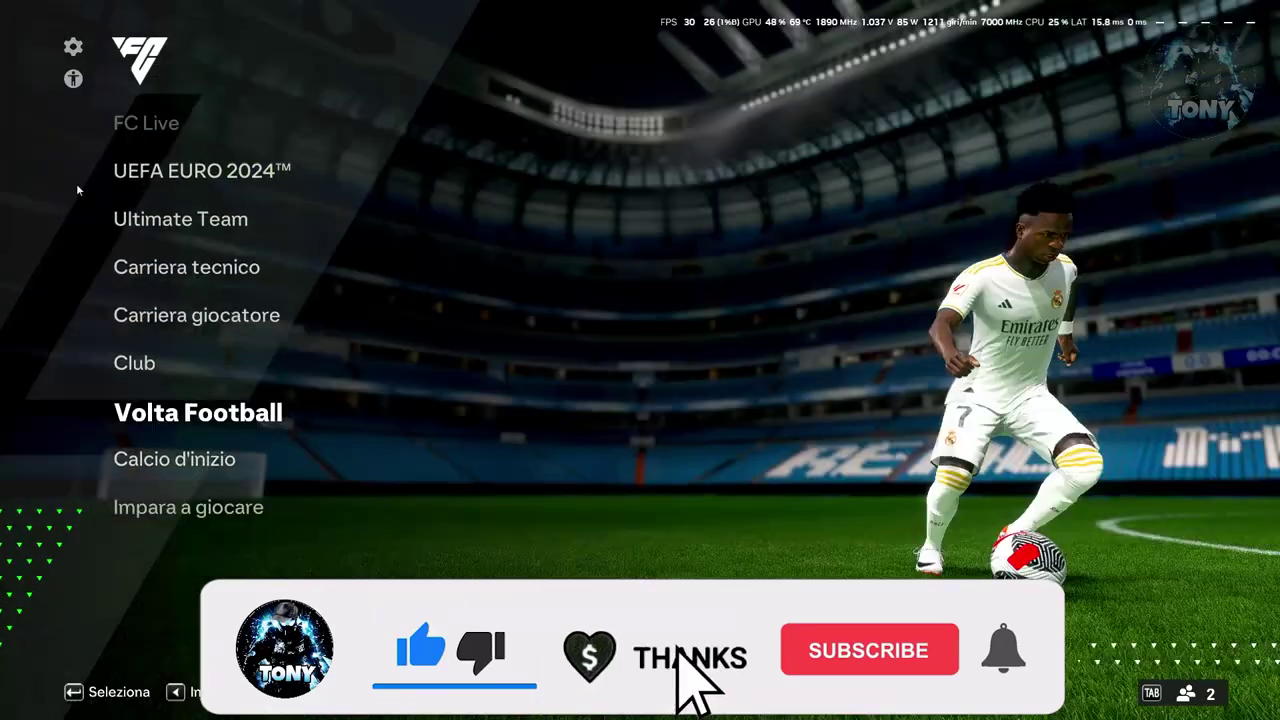
scroll(236, 330, "up", 3)
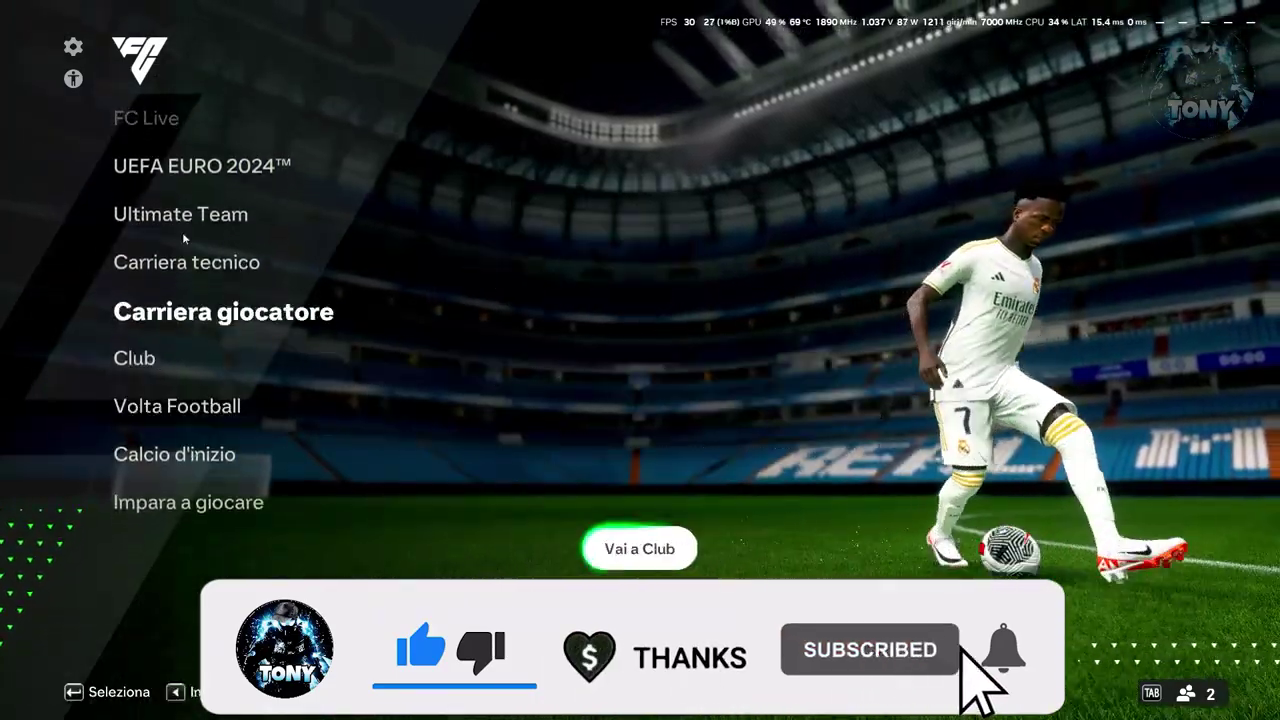